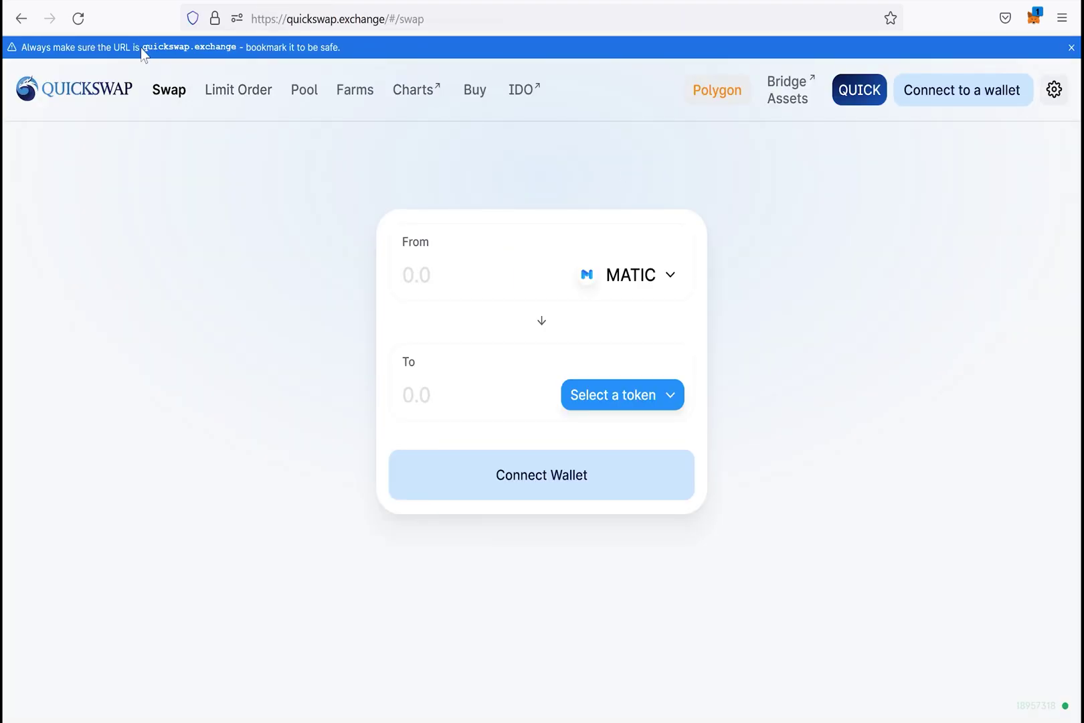
- Connect MetaMask Account 1 to QuickSwap
mouse_move(142, 48)
mouse_down()
mouse_move(243, 51)
mouse_move(146, 52)
mouse_up()
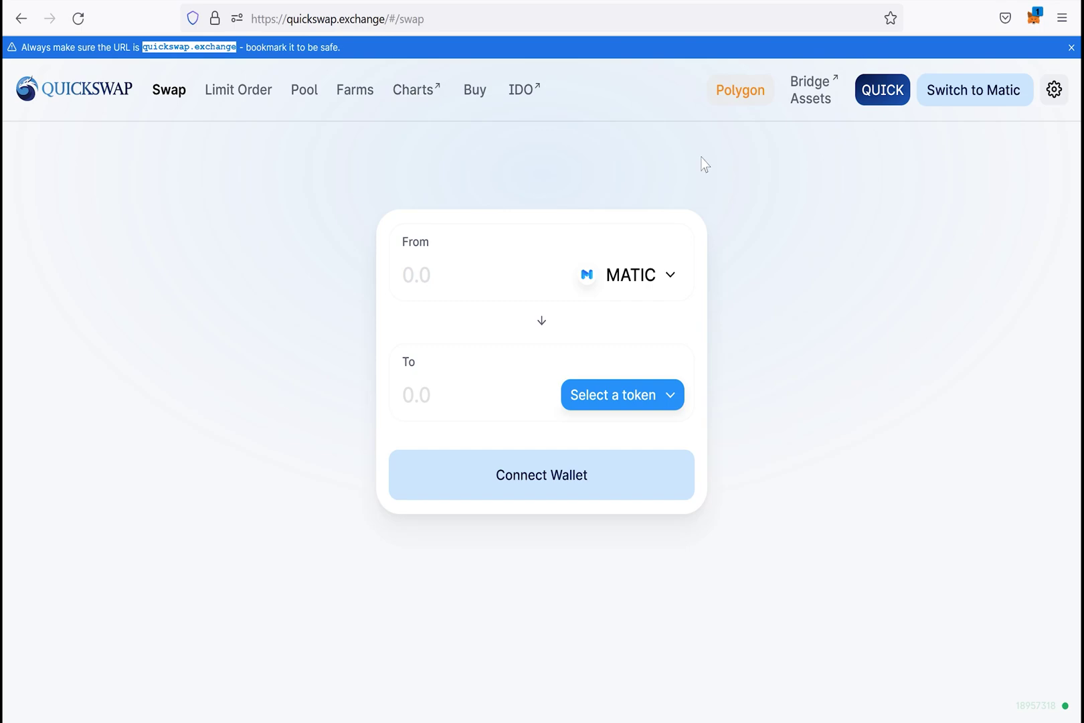
click(982, 107)
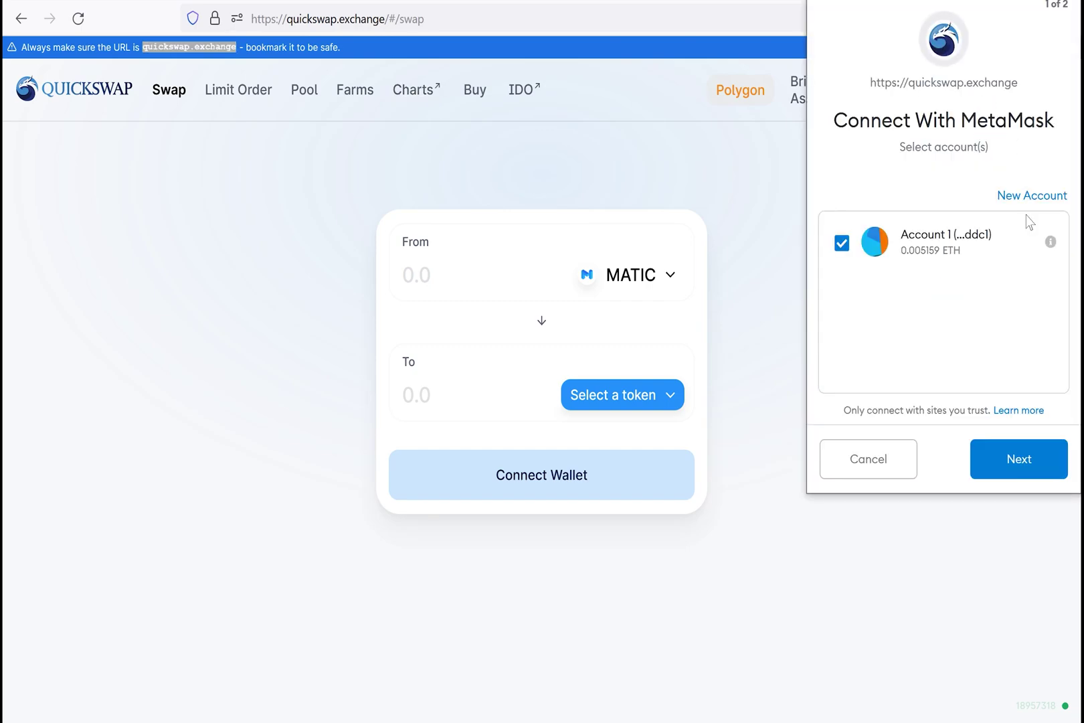
click(994, 476)
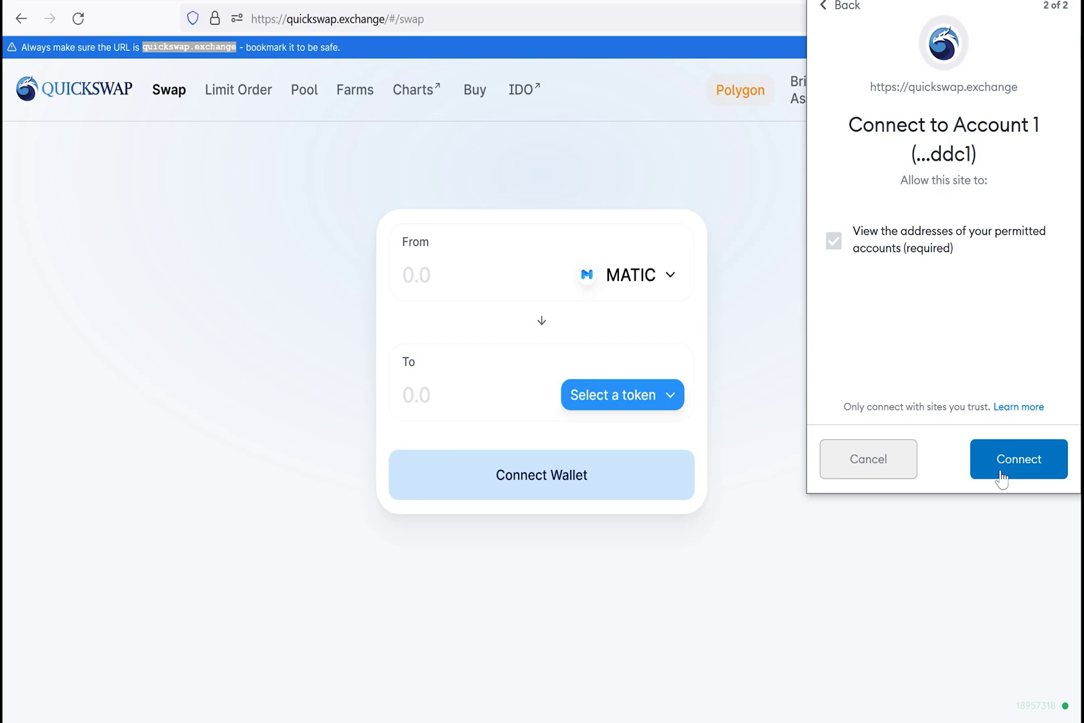
click(1001, 476)
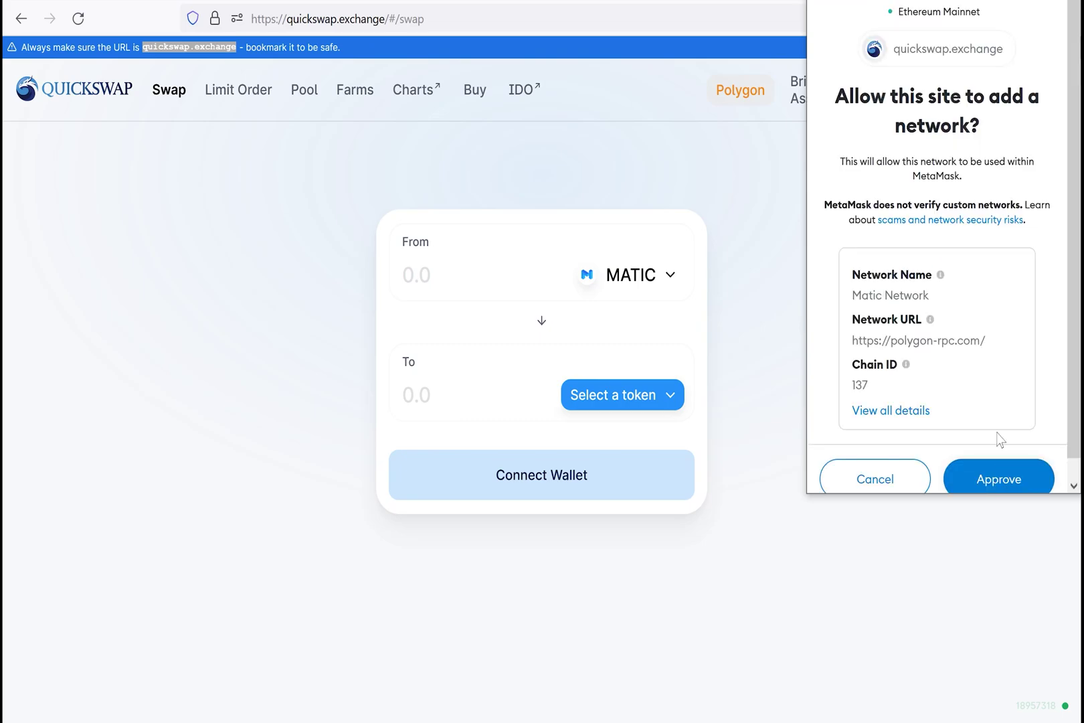
scroll(920, 315, down, 1)
- Approve adding the Matic Network in MetaMask and switch the wallet to it
click(938, 394)
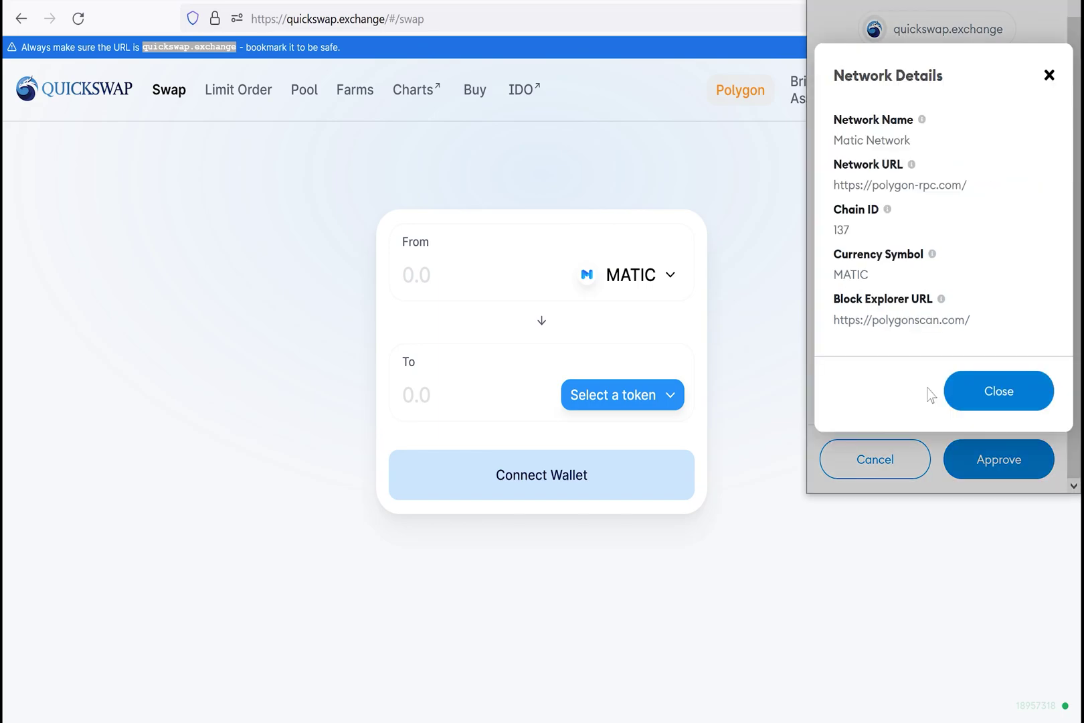
click(988, 401)
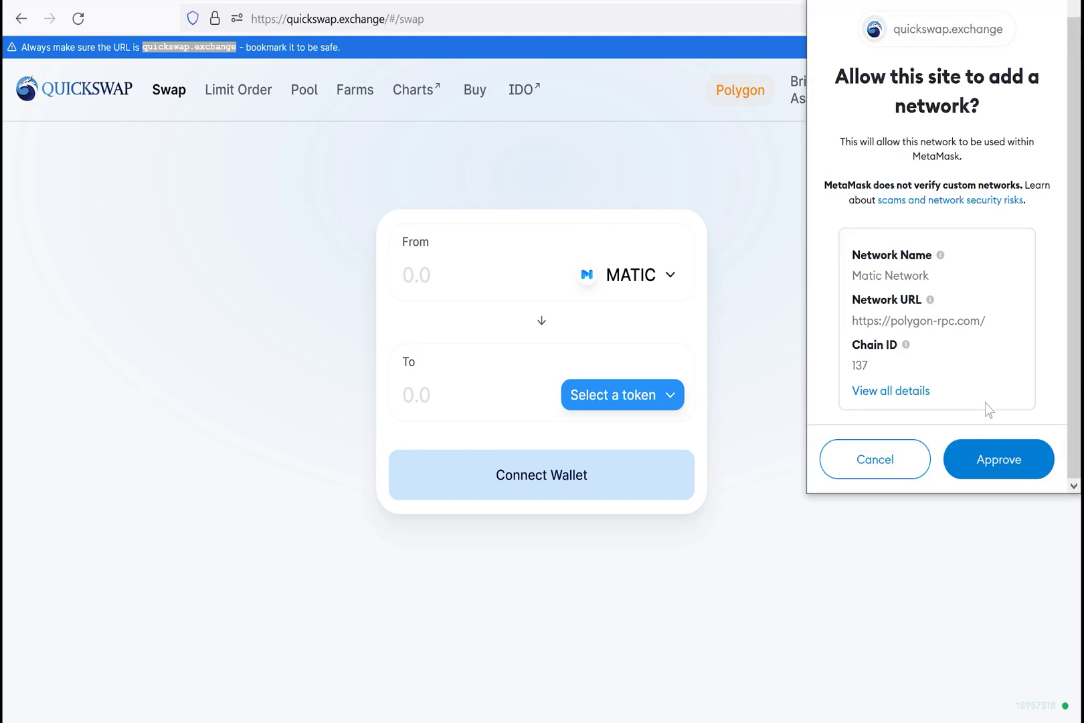
click(996, 471)
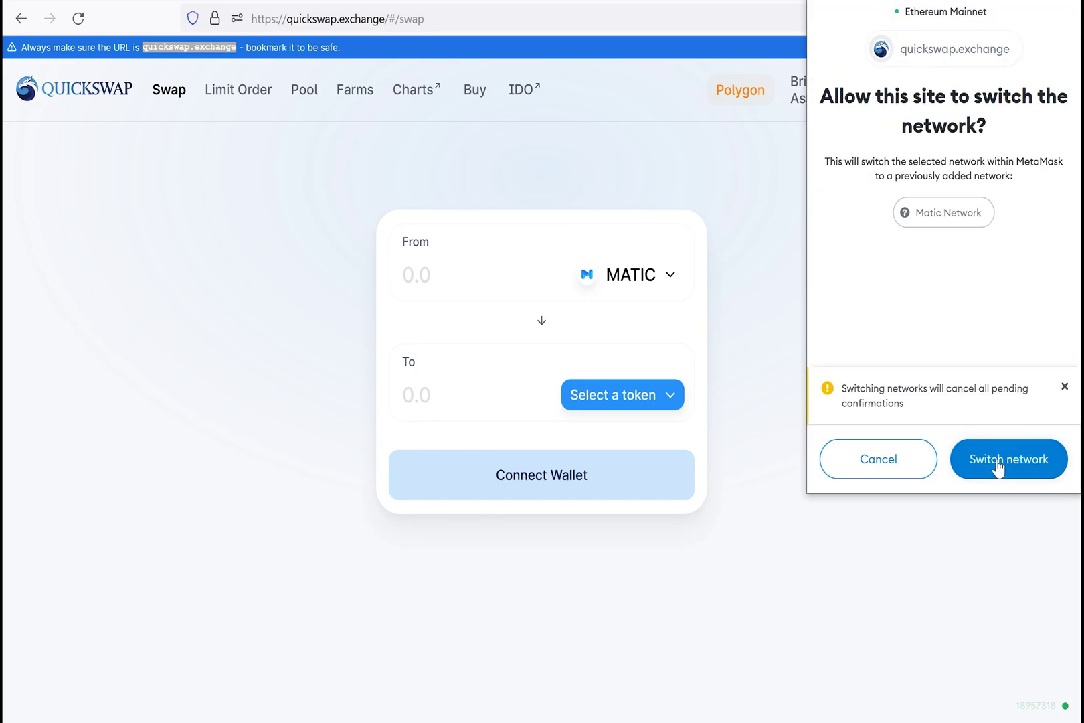
click(997, 474)
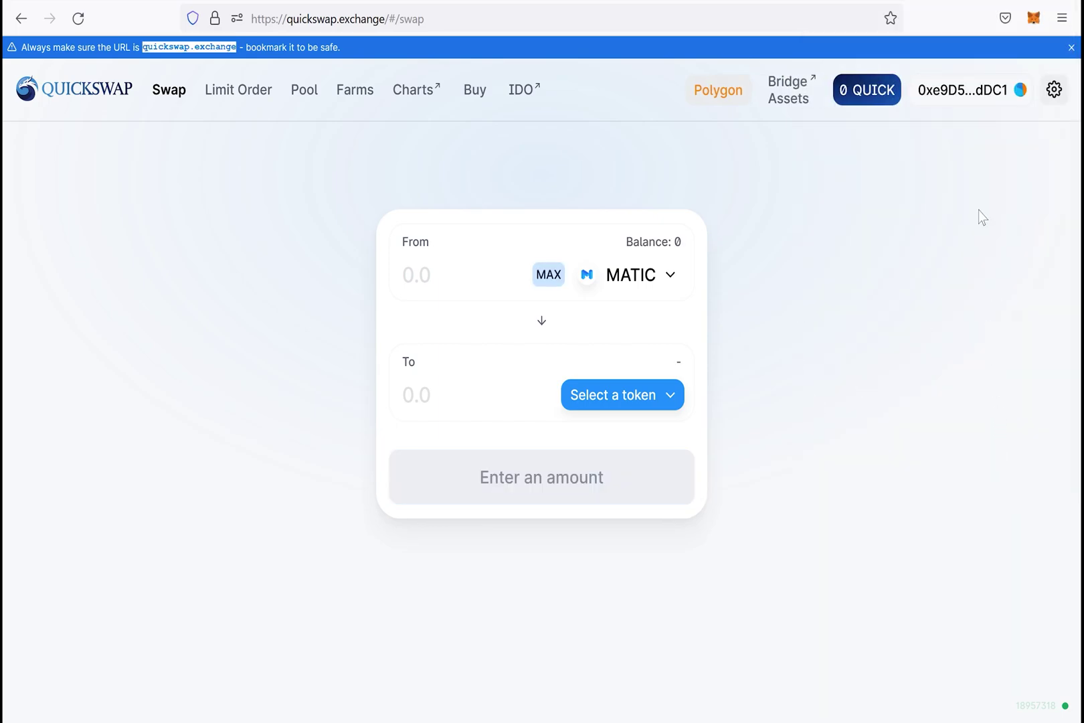
- Check the account details and switch MetaMask to Ethereum Mainnet, holding 0.0292 ETH
click(960, 86)
click(960, 311)
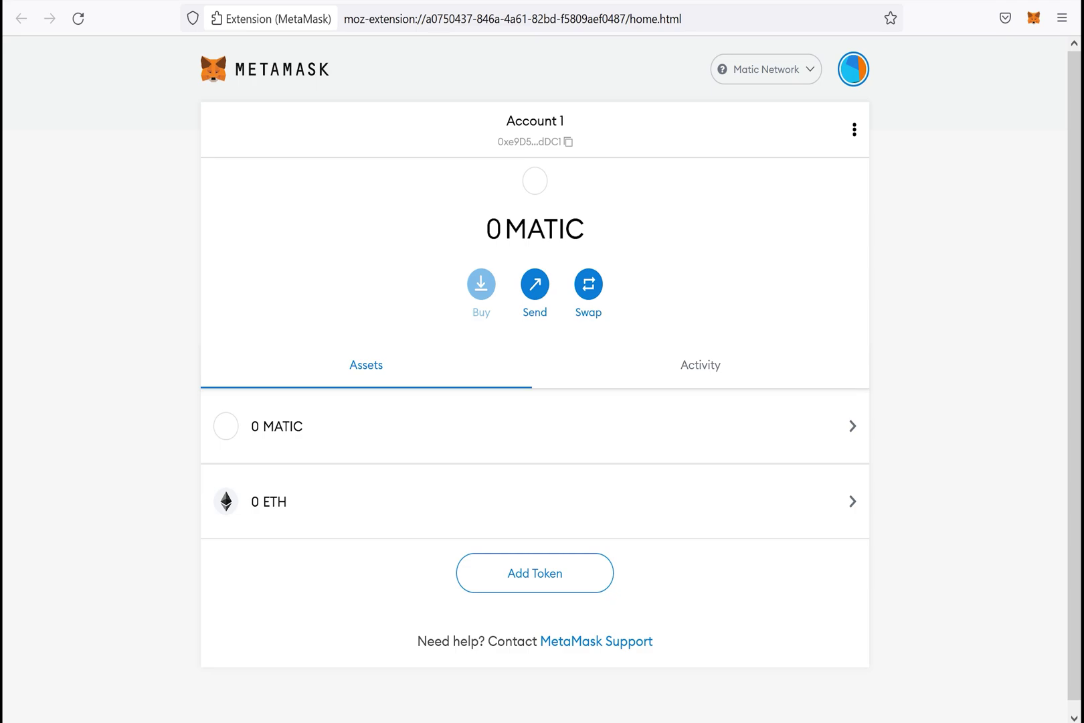
click(797, 80)
click(833, 214)
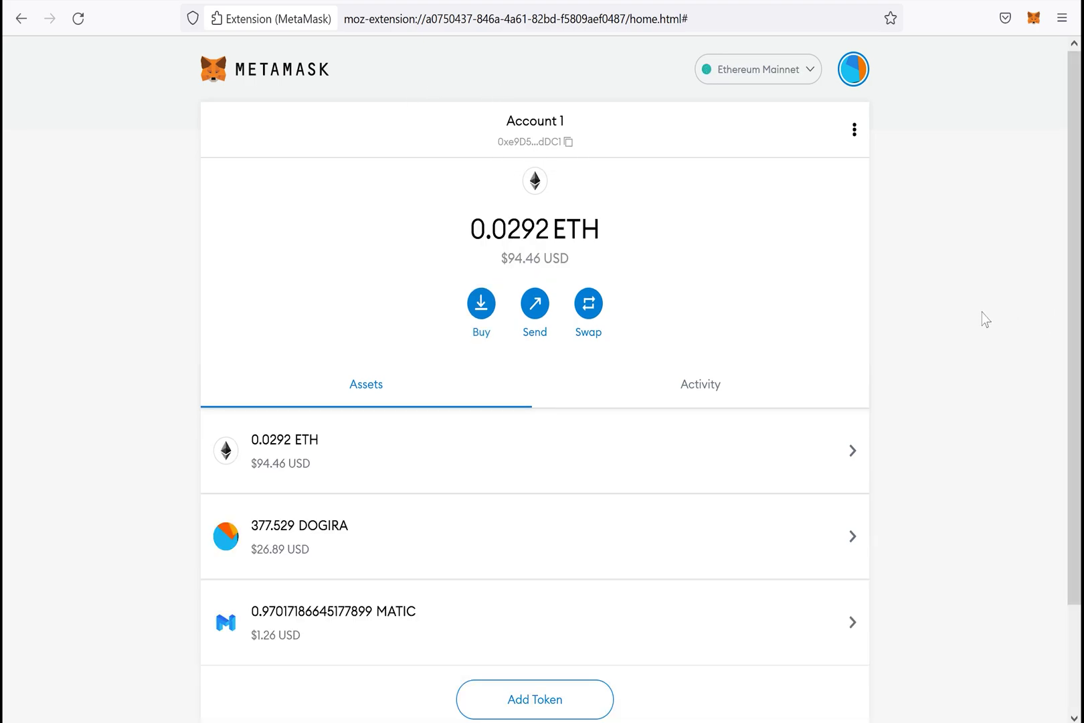
scroll(982, 318, down, 3)
scroll(983, 317, up, 3)
scroll(542, 371, down, 3)
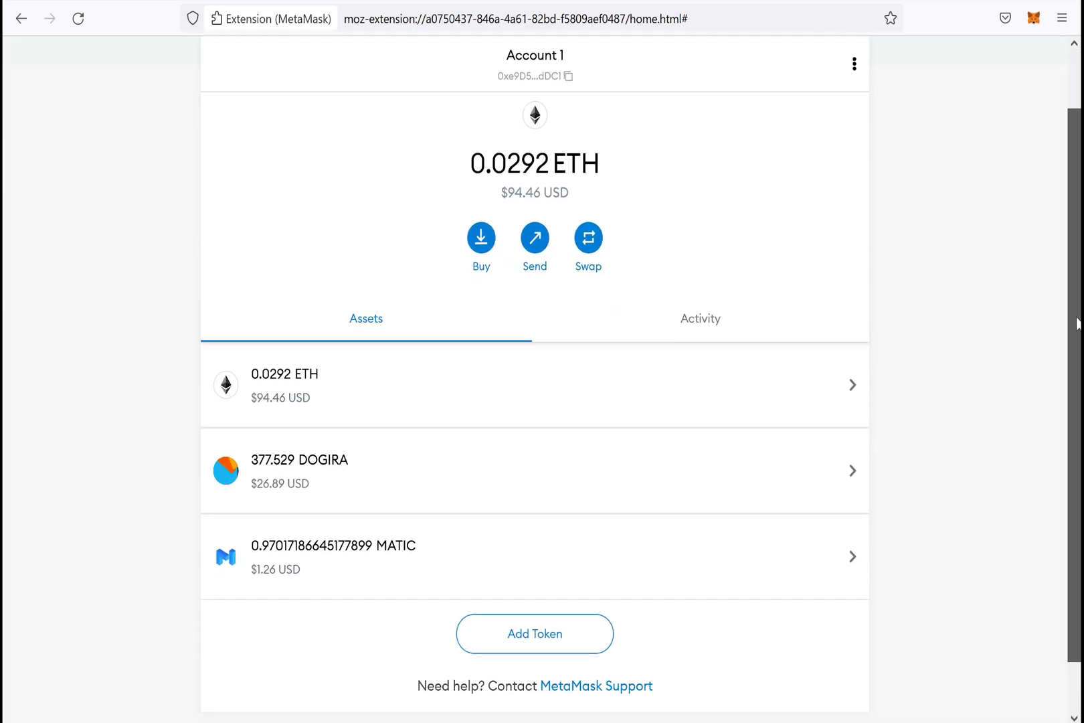
scroll(543, 373, up, 3)
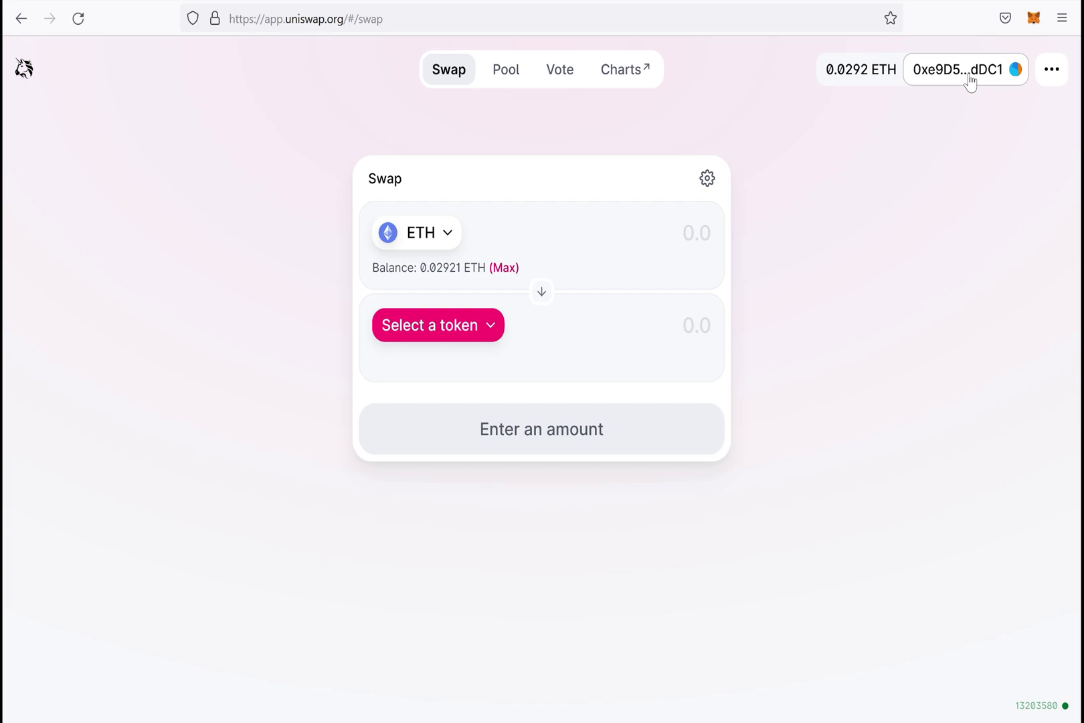
- Quote a Uniswap swap of 0.0122147 ETH for 30.4976 MATIC and review it
click(458, 339)
text(Matic)
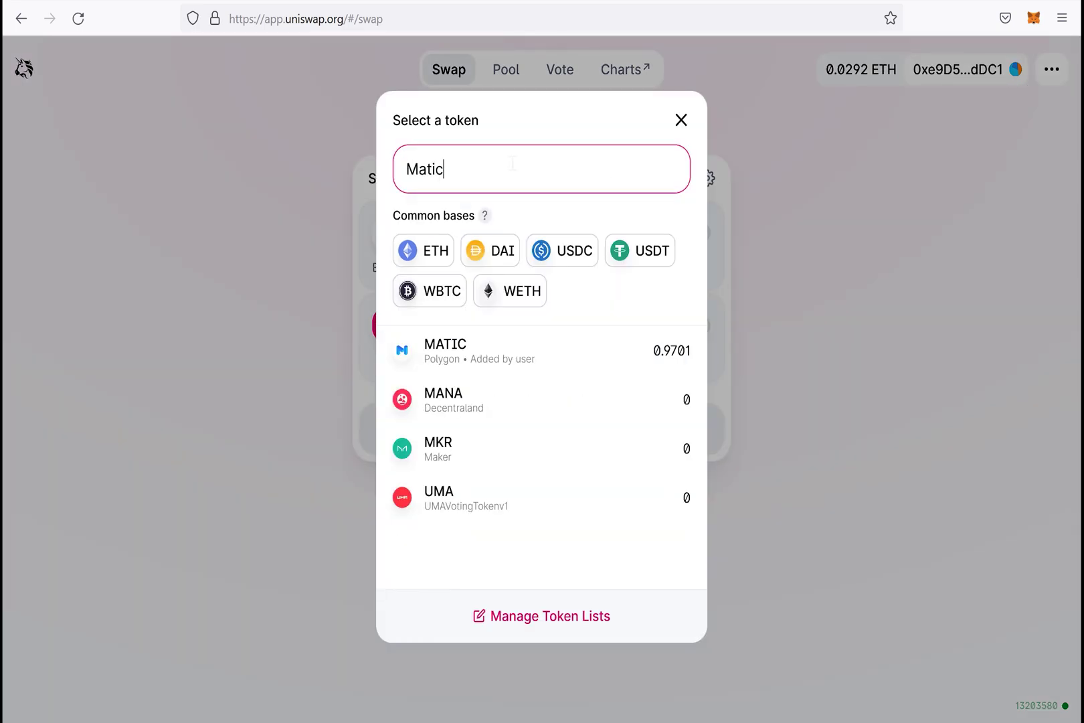
click(606, 357)
click(505, 268)
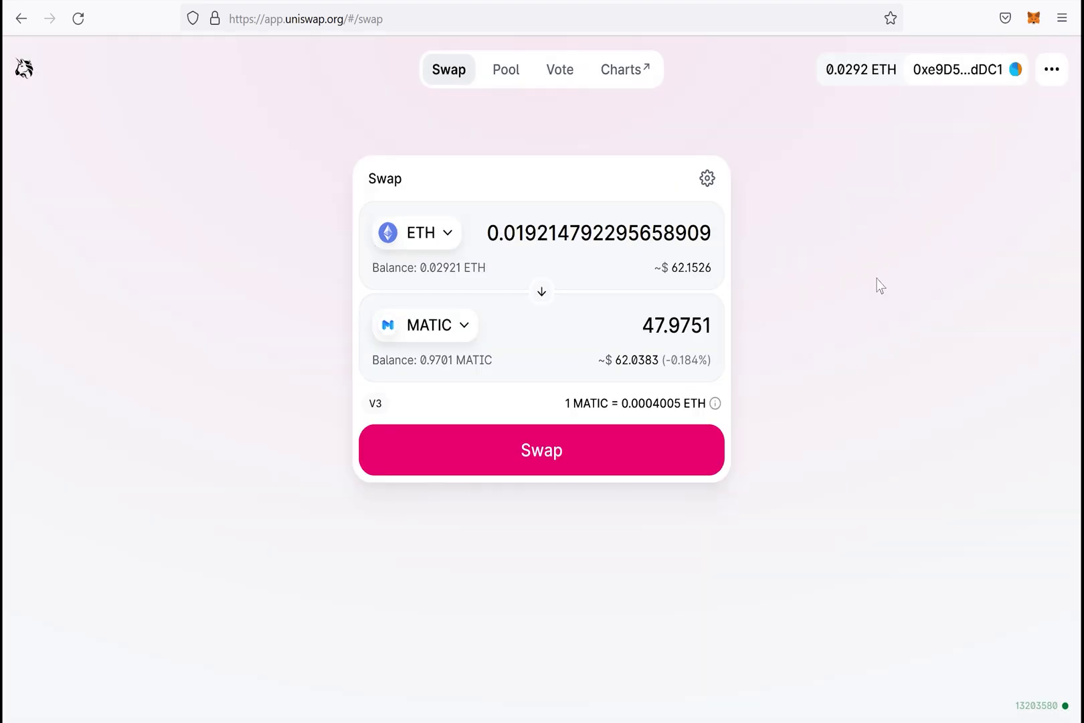
key(BackSpace)
text(2)
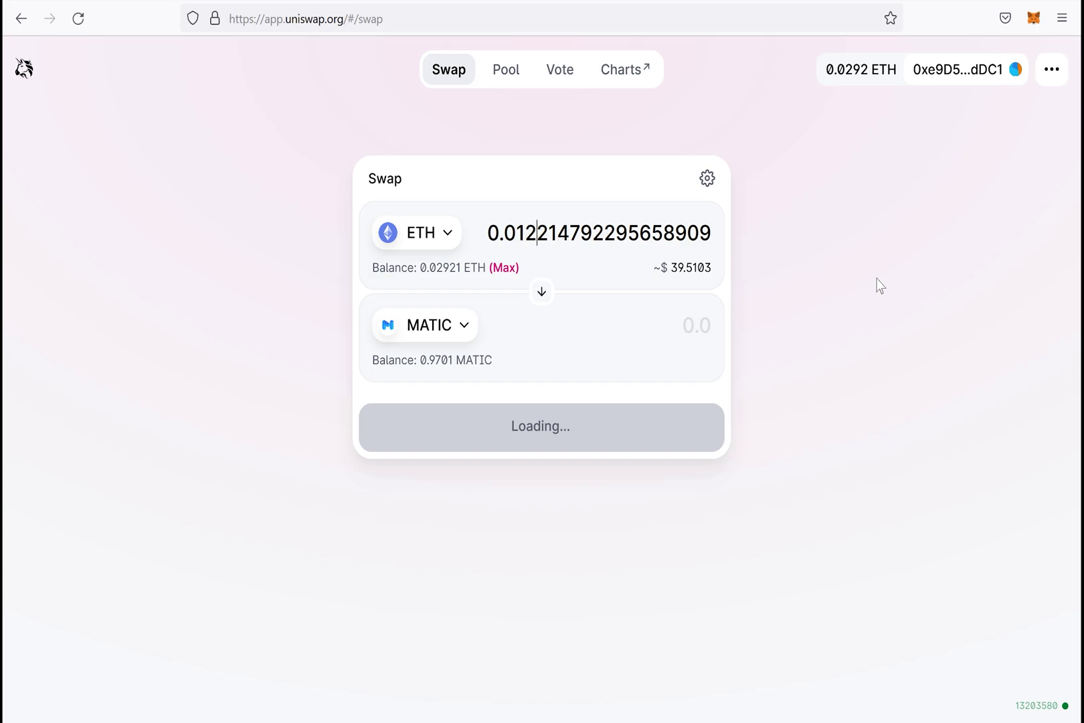
click(612, 454)
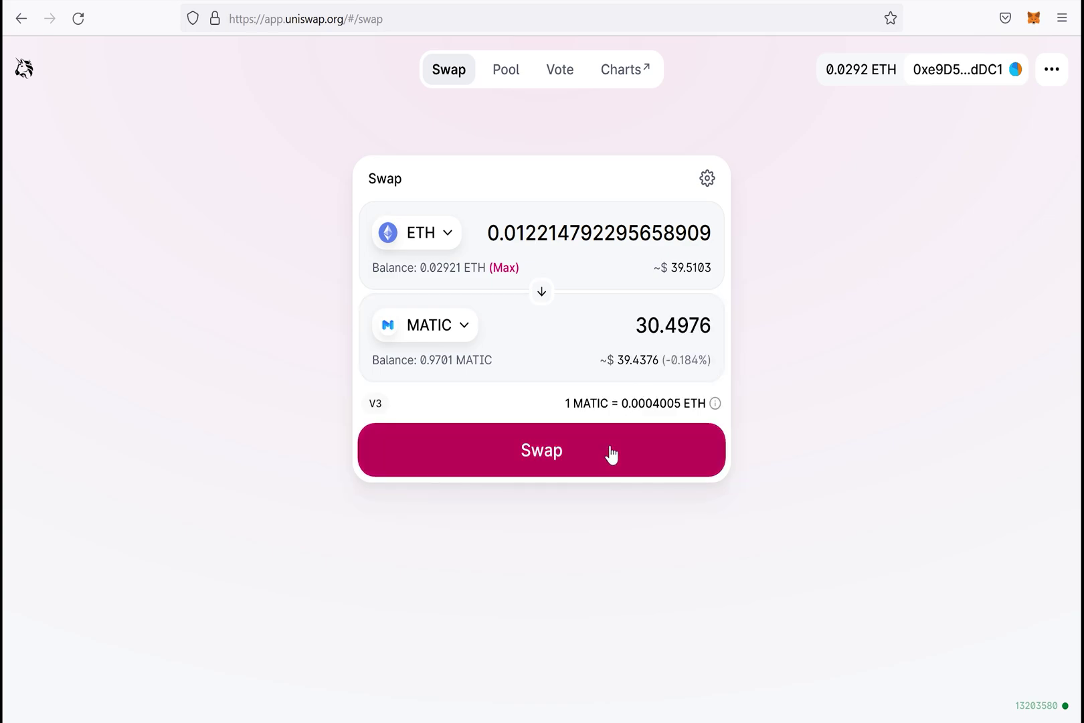
- Confirm the swap and save a Medium gas priority in MetaMask
click(612, 567)
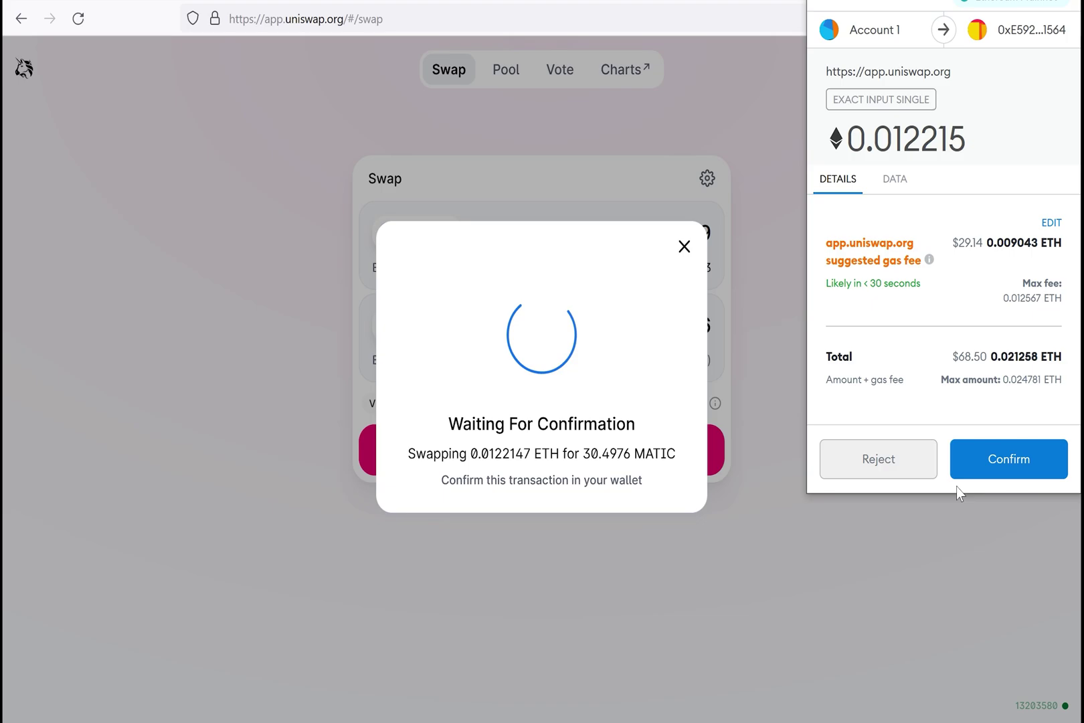
click(1052, 223)
click(1028, 238)
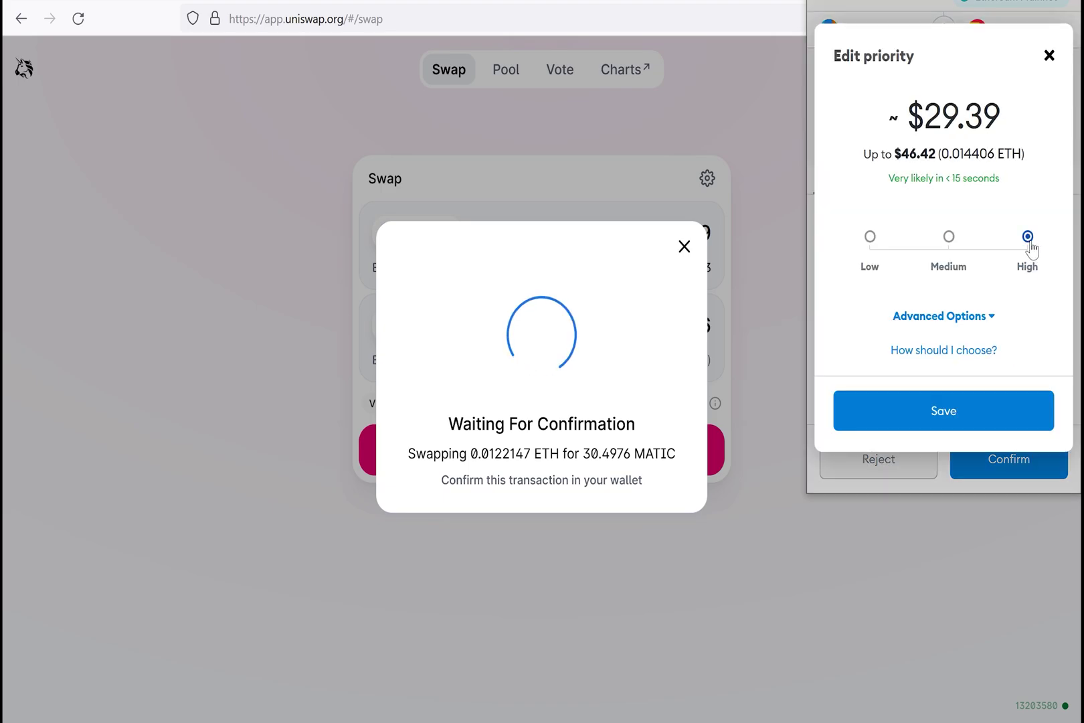
click(871, 237)
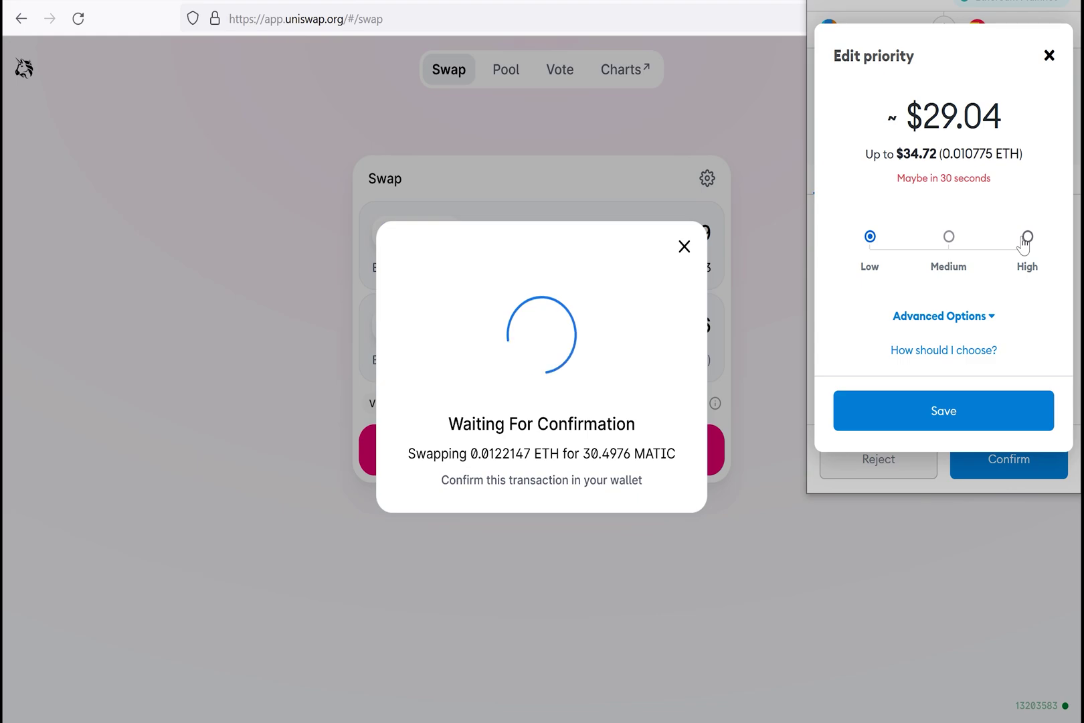
click(1028, 239)
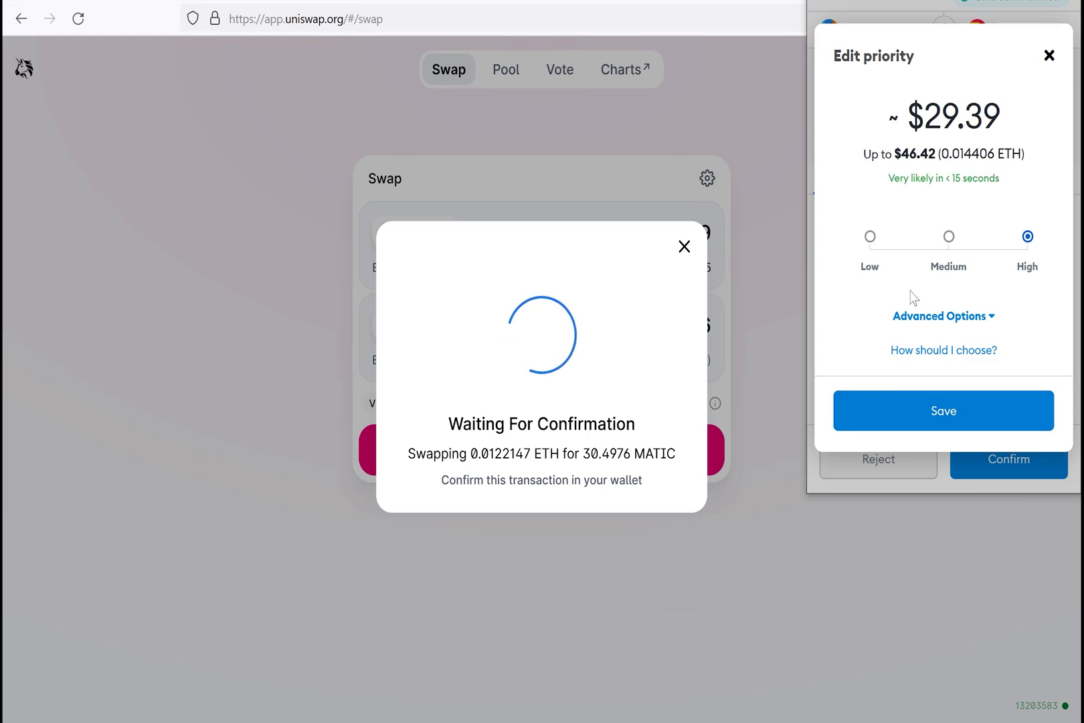
click(949, 237)
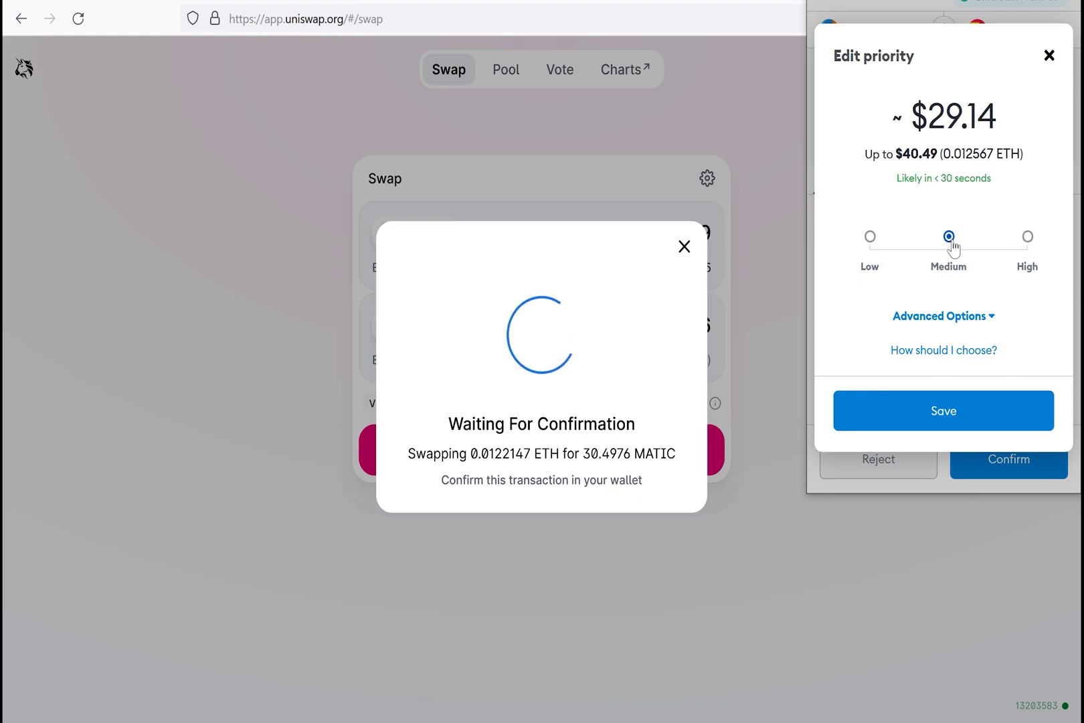
click(979, 421)
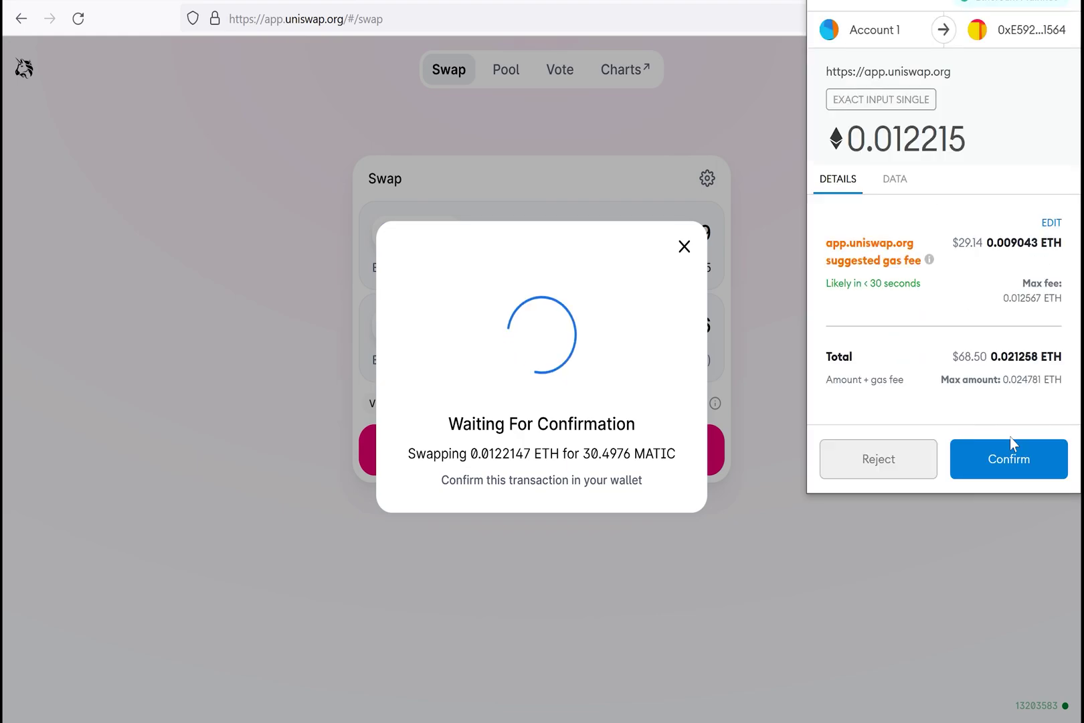
- Approve the swap transaction in MetaMask and view it on Etherscan
click(1043, 461)
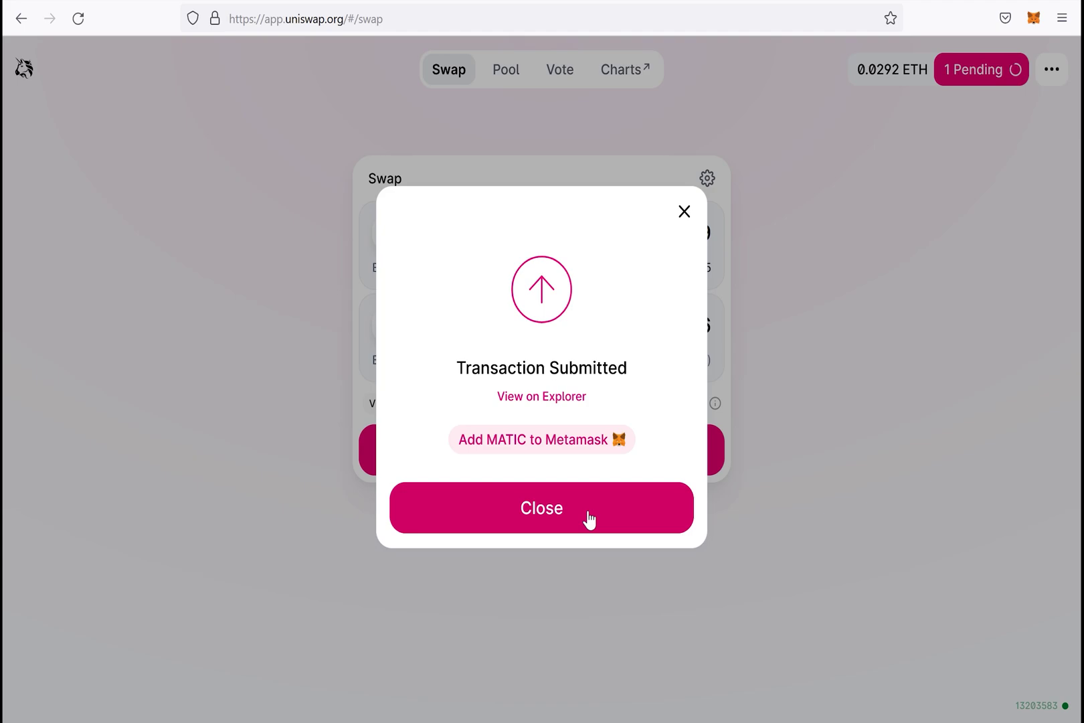
click(590, 516)
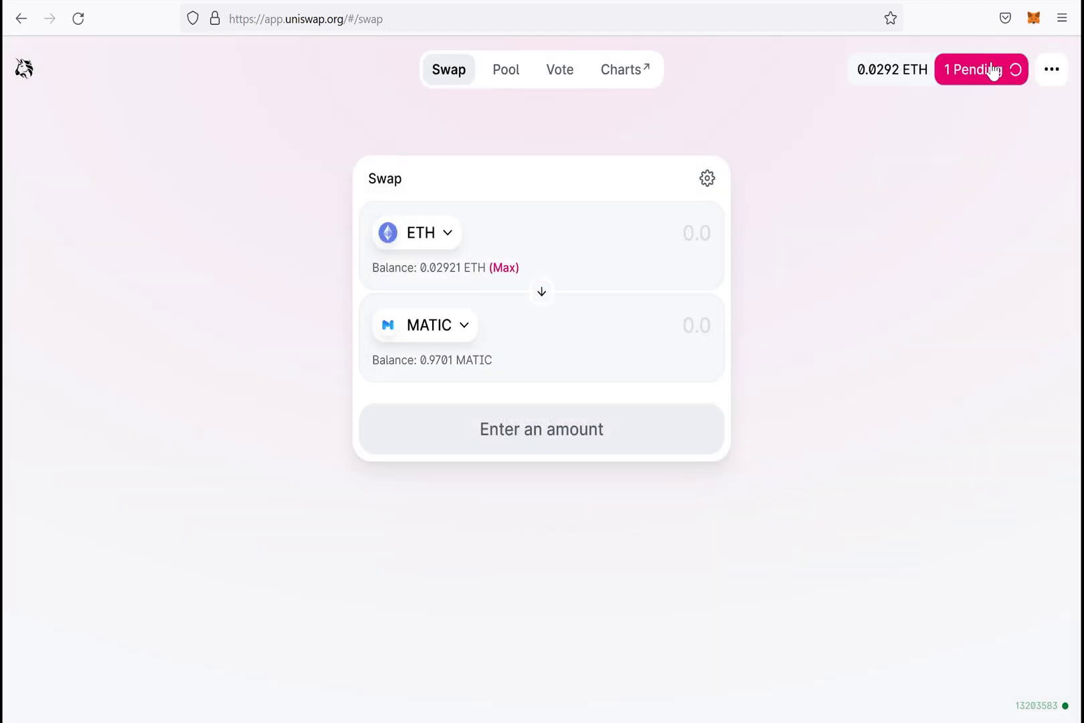
click(966, 681)
scroll(635, 372, down, 3)
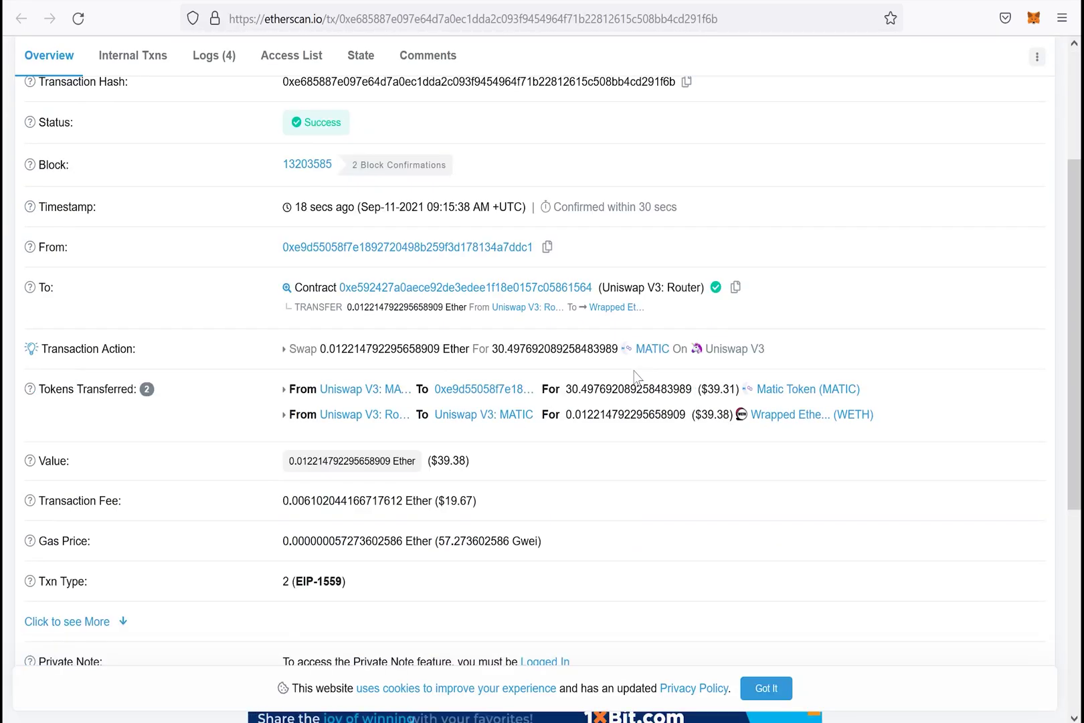
scroll(635, 371, up, 3)
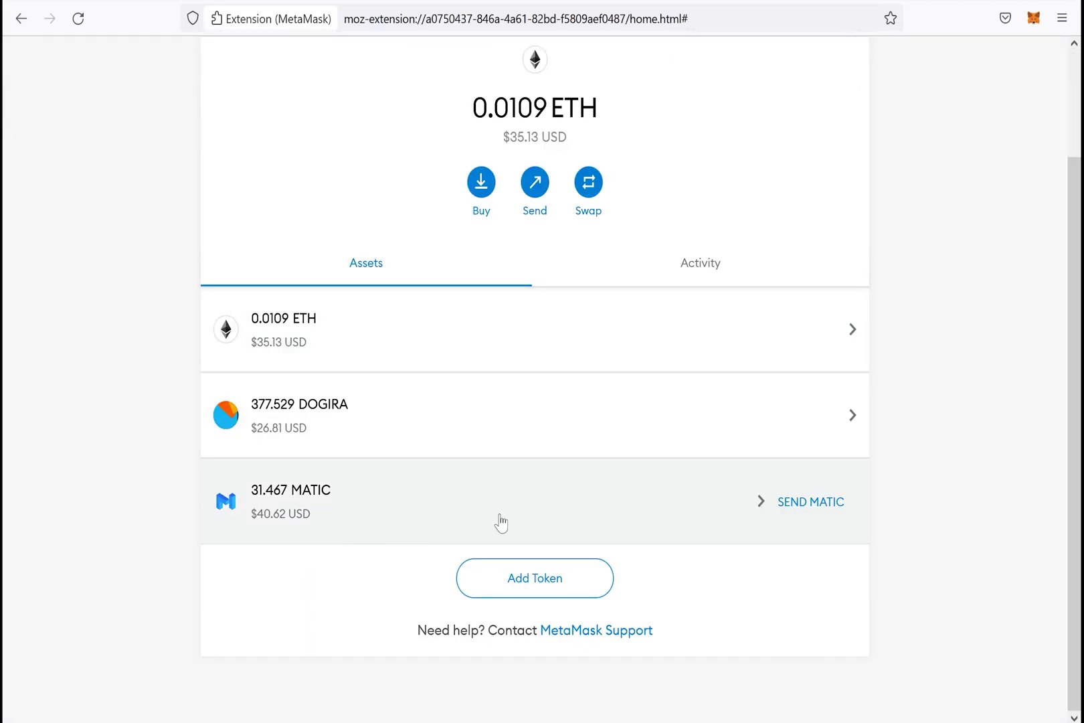
scroll(920, 448, up, 2)
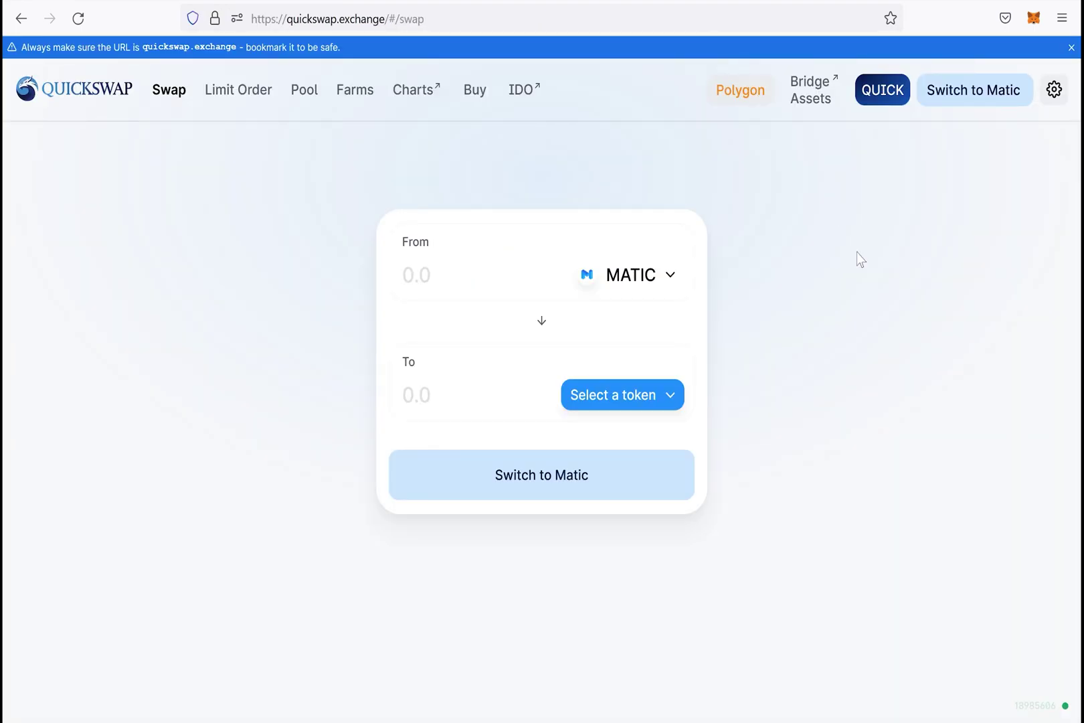
- Switch MetaMask to Matic and start a Bridge Assets move from Ethereum to Polygon
click(947, 95)
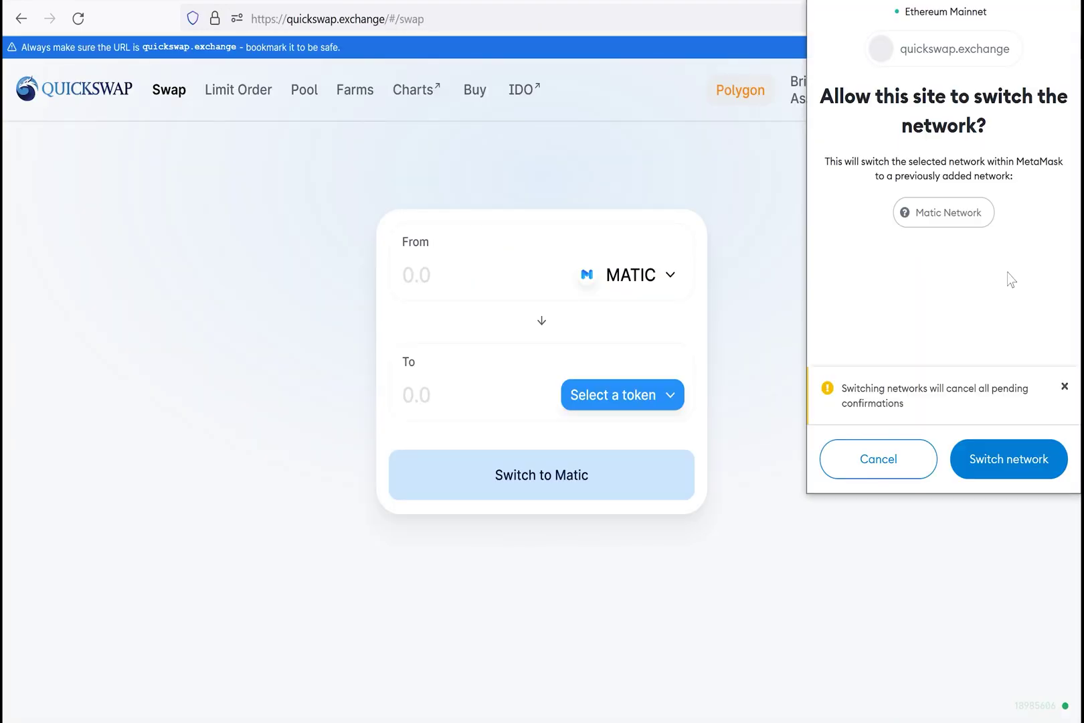
click(990, 469)
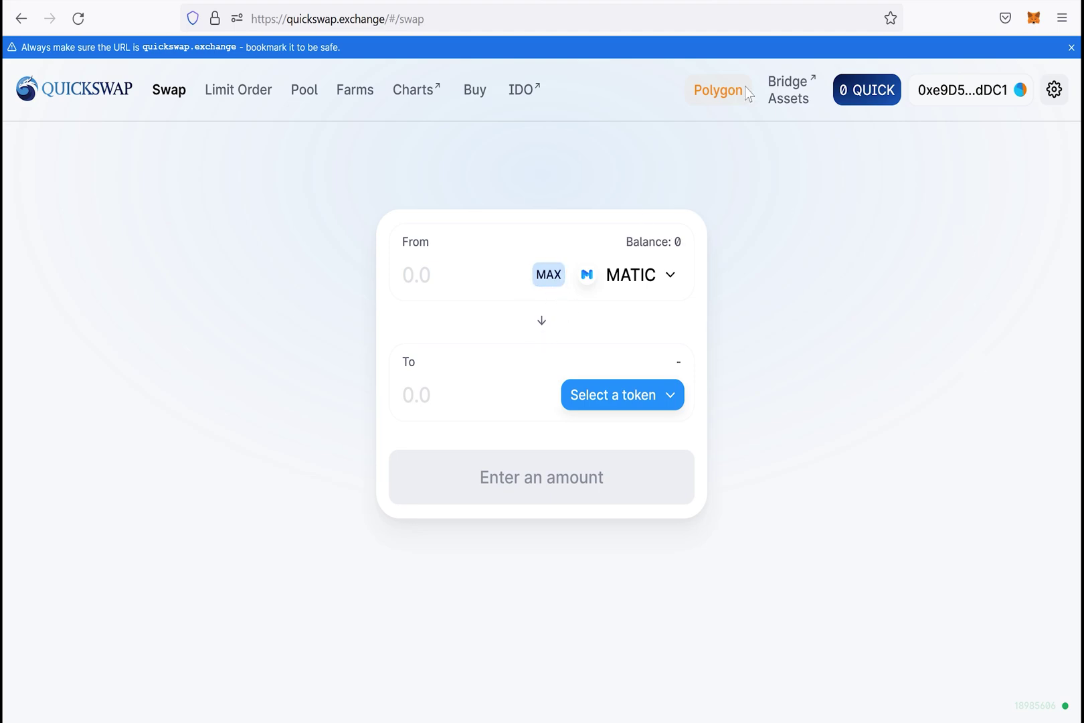
click(791, 93)
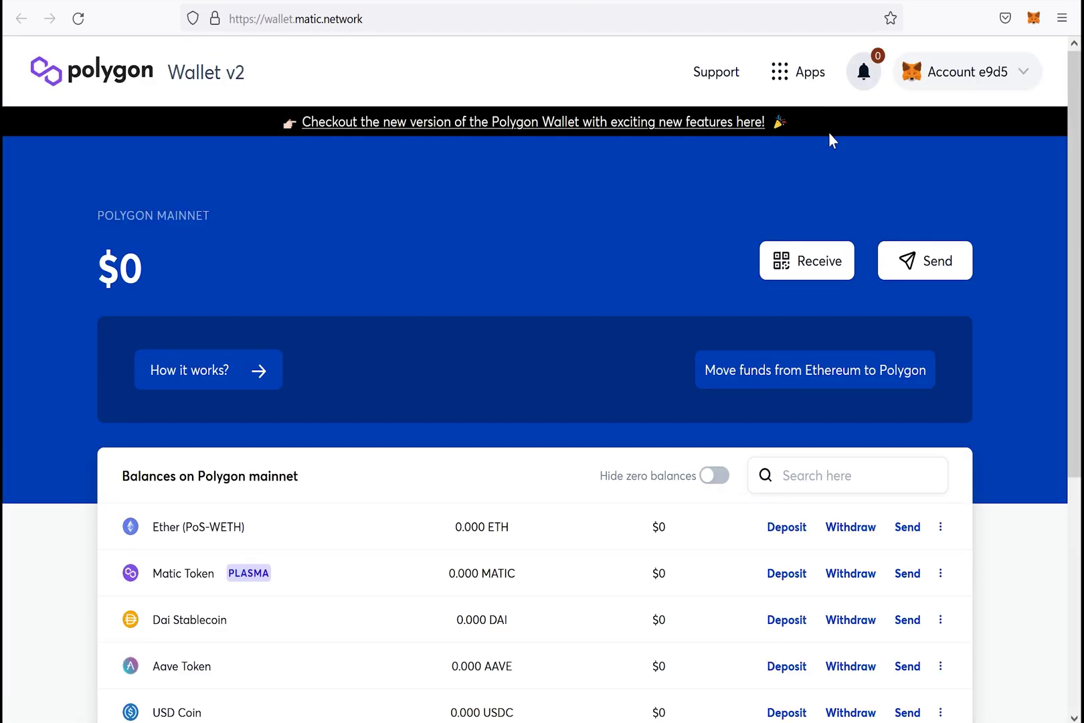
scroll(955, 157, down, 1)
scroll(971, 164, up, 1)
scroll(1029, 186, down, 2)
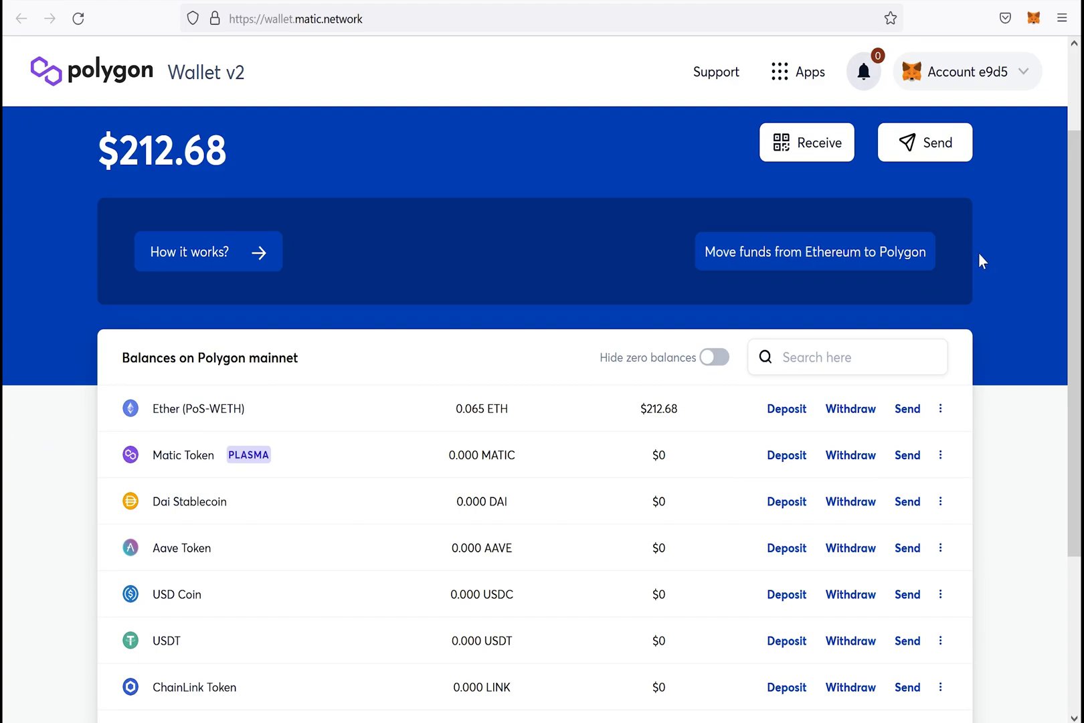
scroll(982, 263, up, 1)
click(772, 300)
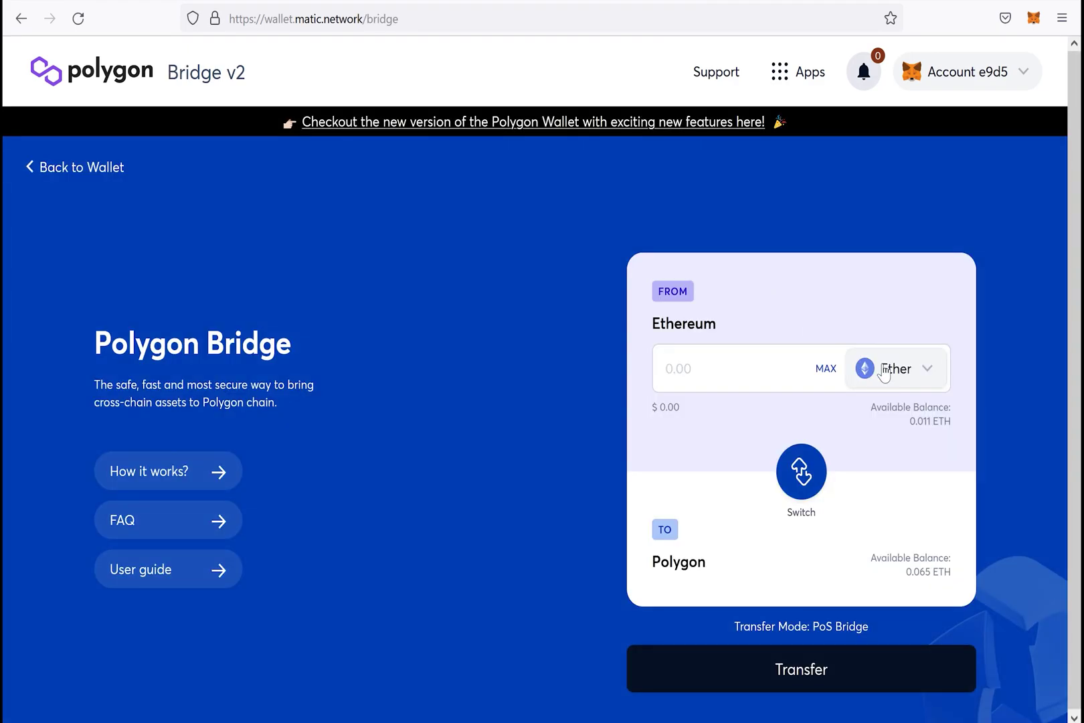
- Transfer the full 31.4678 Matic Token balance and view the gas estimate overview
click(881, 383)
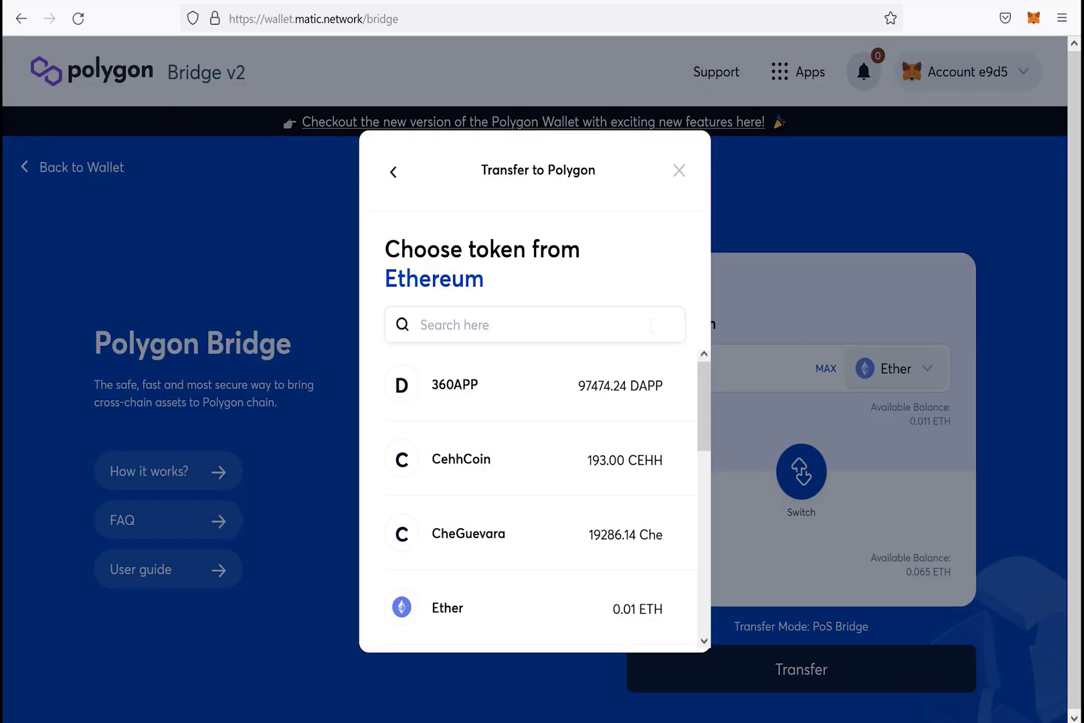
click(651, 327)
text(matic)
click(591, 397)
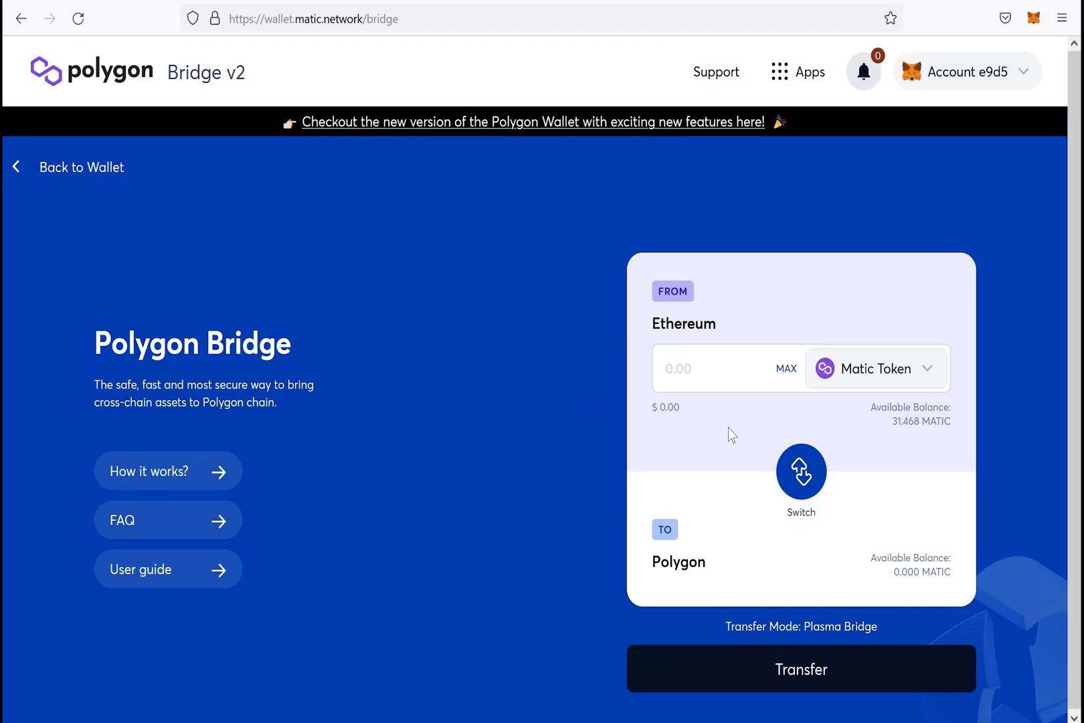
click(786, 371)
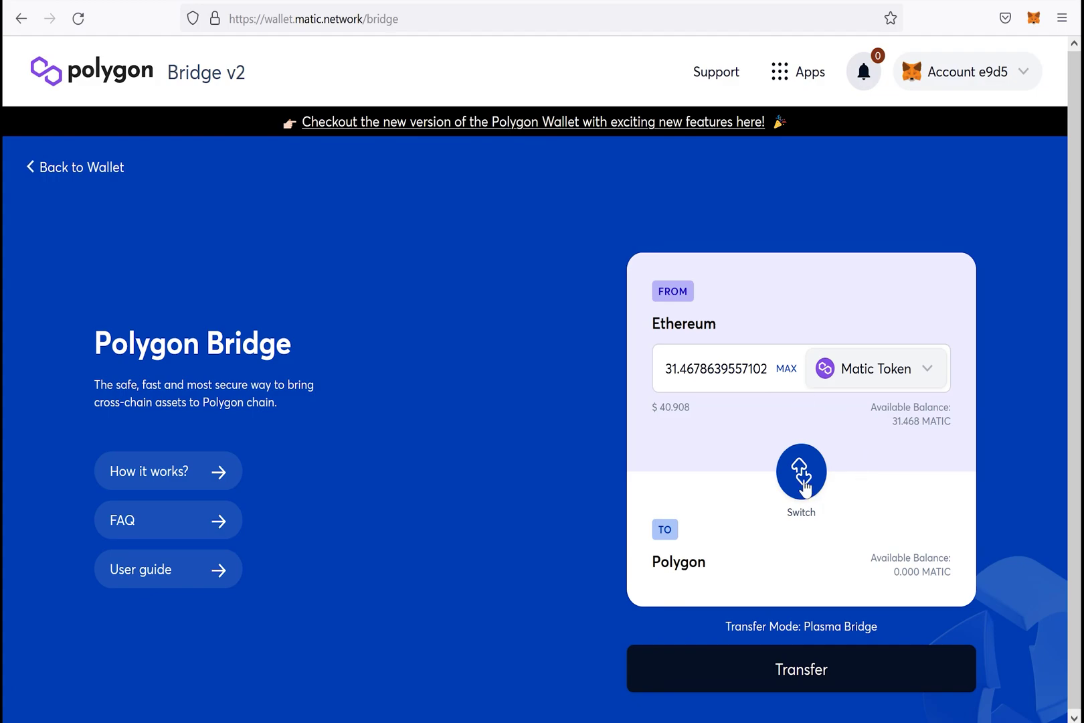
click(866, 684)
click(649, 623)
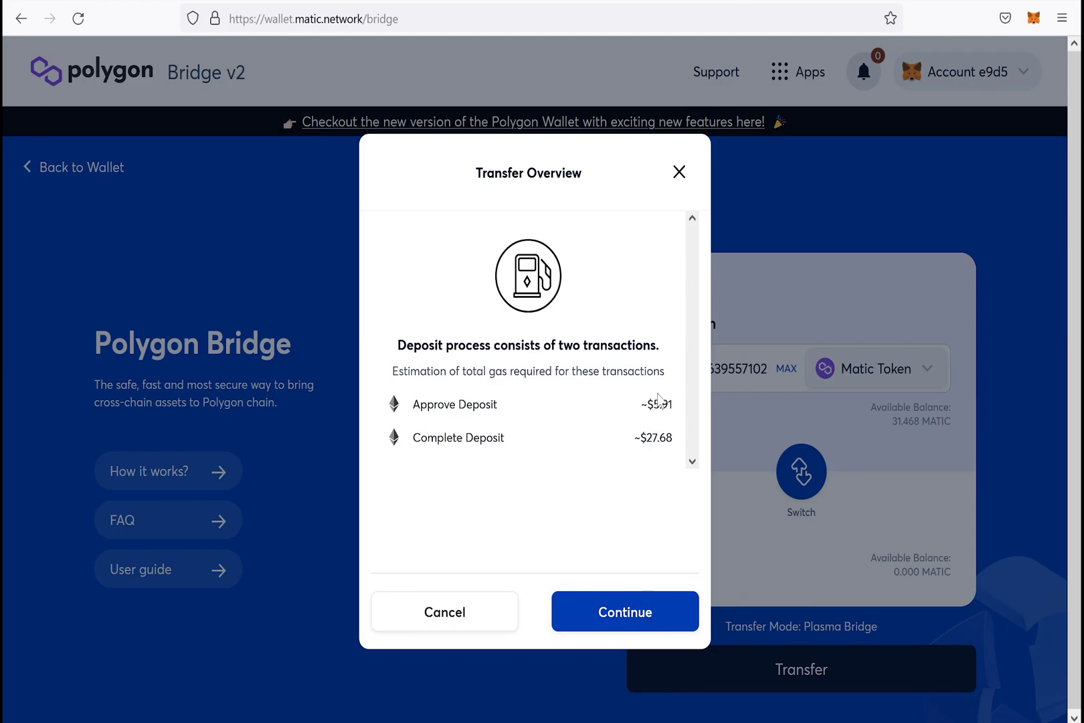
- Review the 31.4678 MATIC transfer (about $5.91 fee) and switch MetaMask to Ethereum Mainnet
click(675, 628)
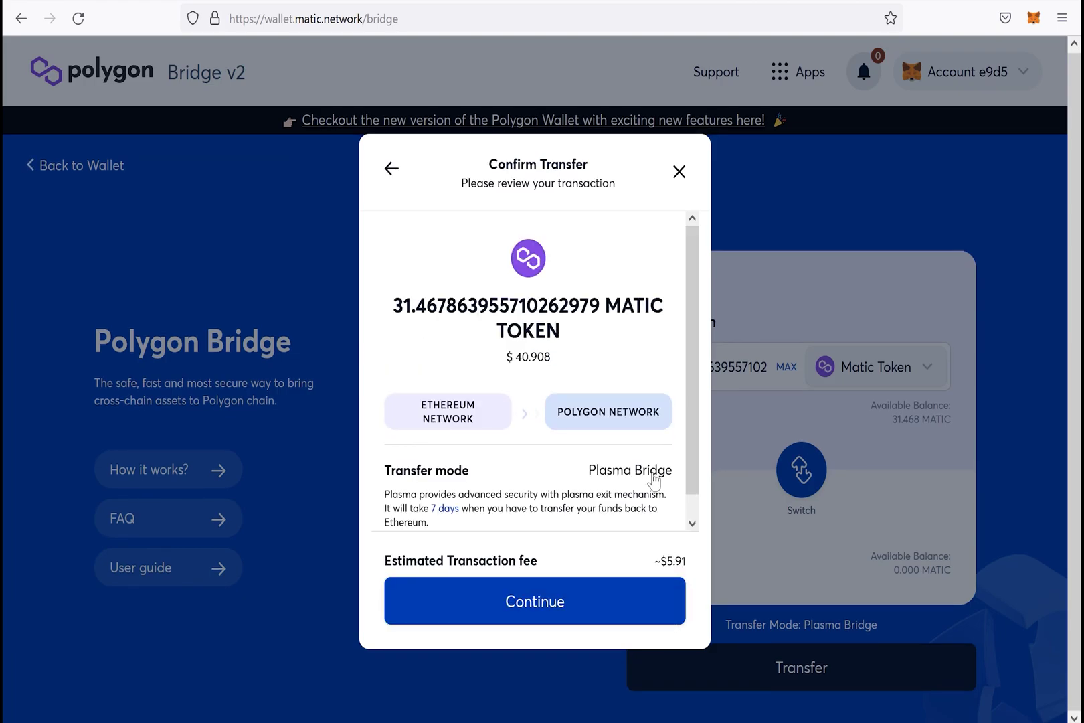
scroll(654, 480, down, 1)
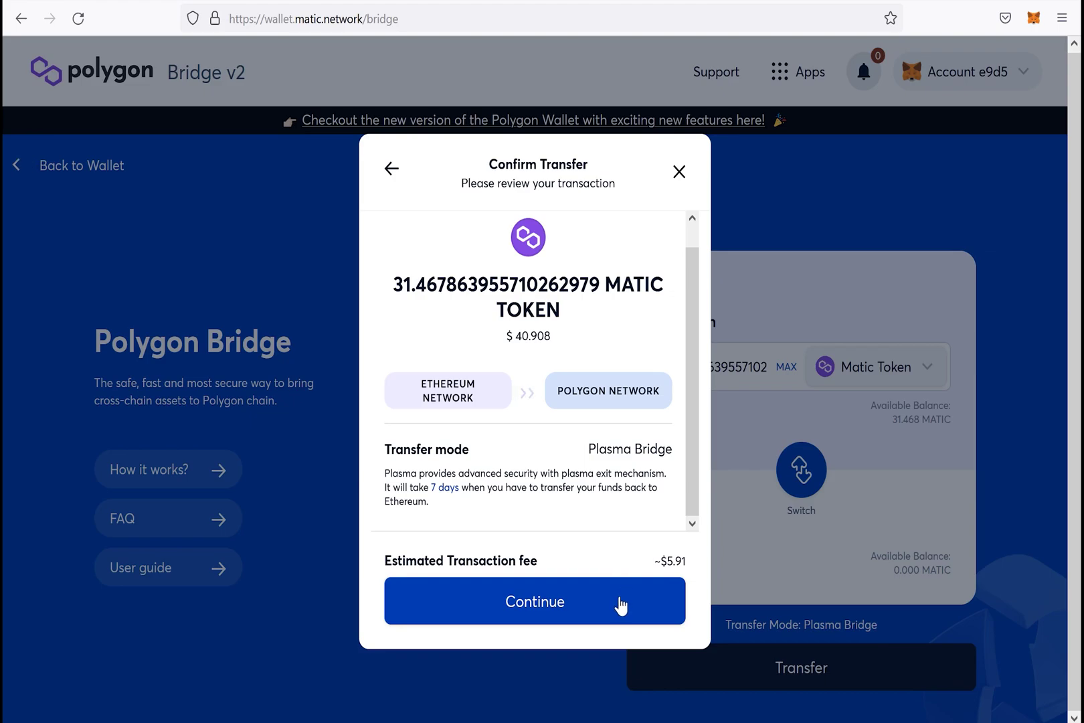
click(620, 604)
drag(651, 627, 410, 622)
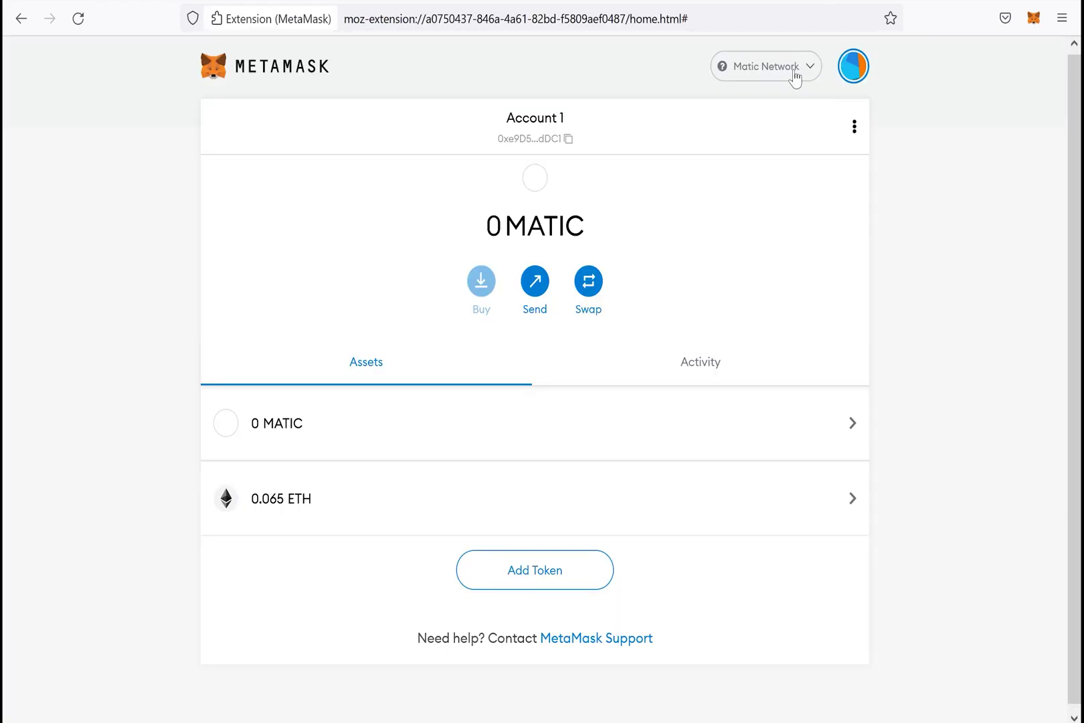
click(794, 79)
click(729, 219)
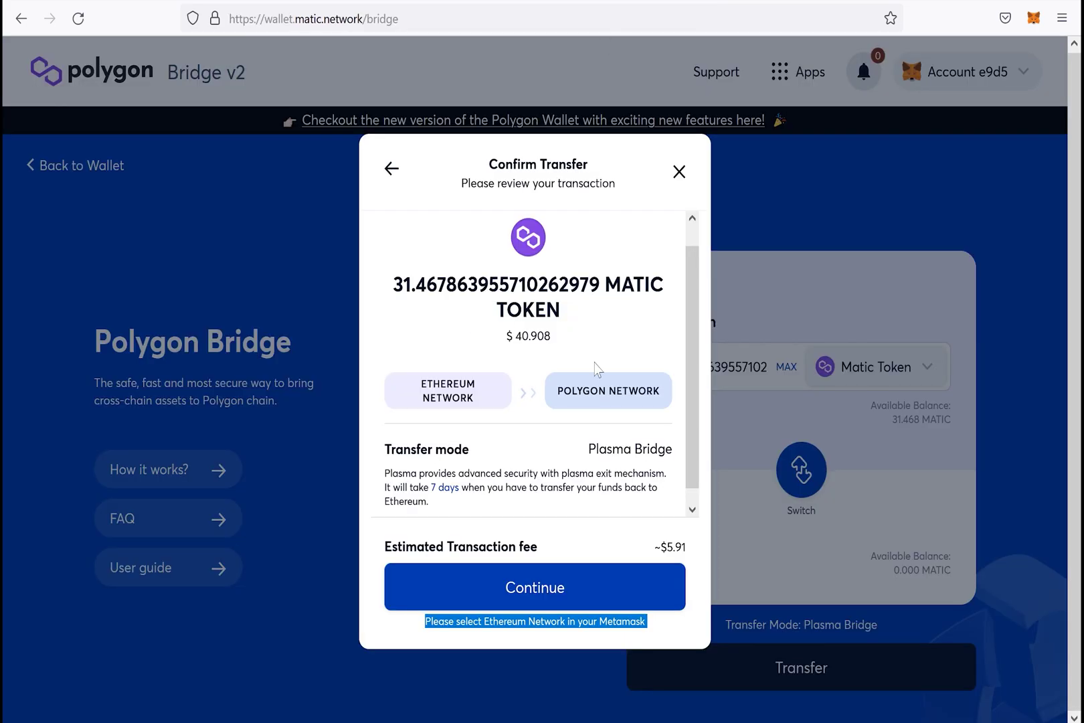
- Approve MATIC spending in MetaMask and check the approval on Etherscan
click(639, 590)
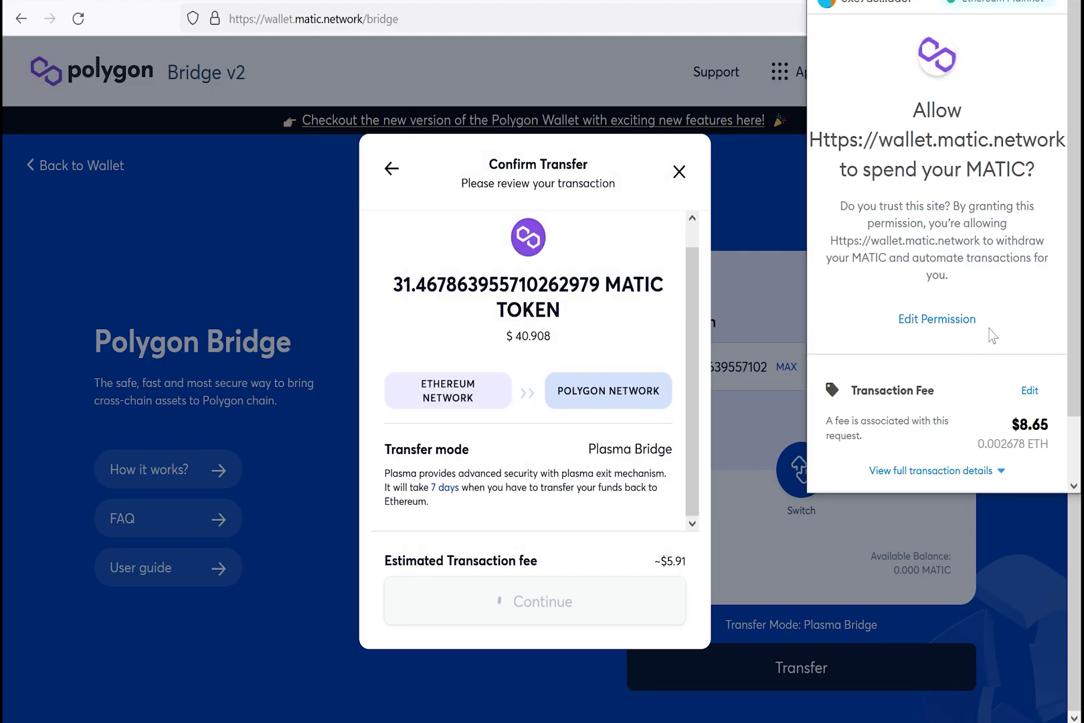
scroll(993, 336, down, 2)
click(1046, 460)
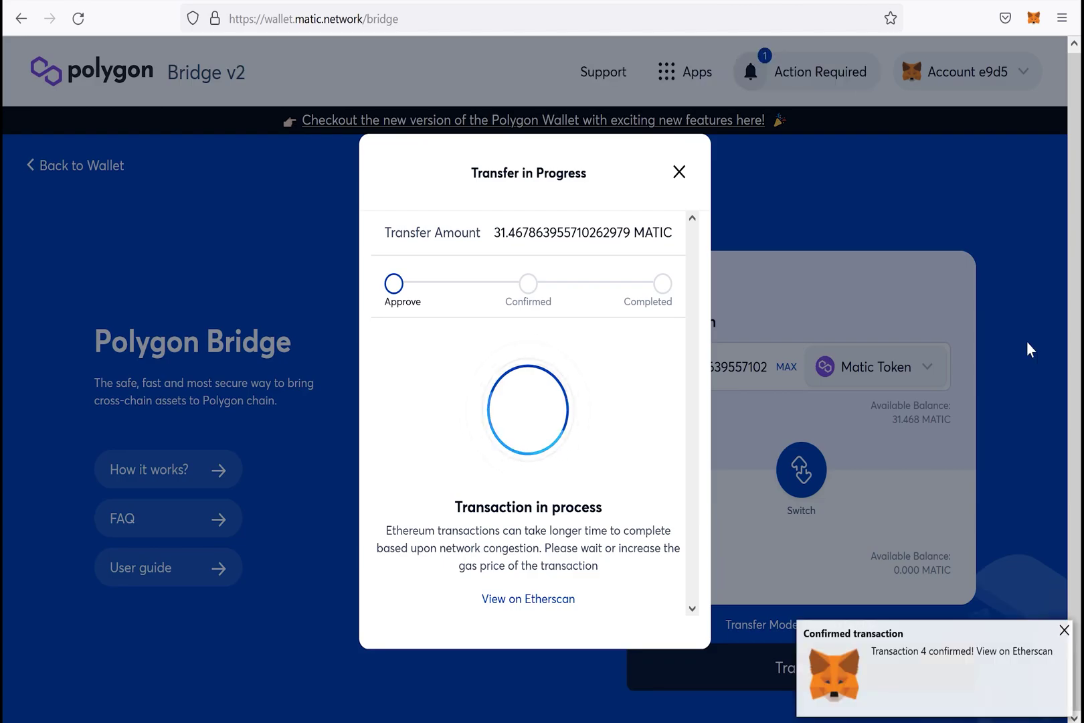
click(920, 653)
scroll(336, 464, down, 3)
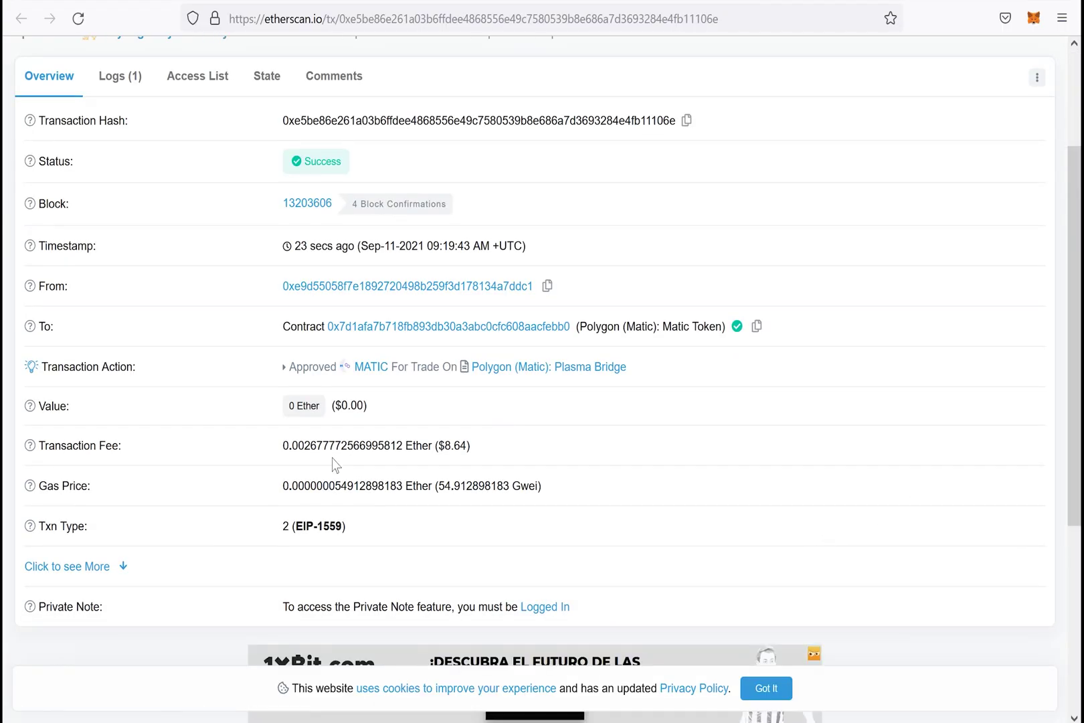
key(ctrl+w)
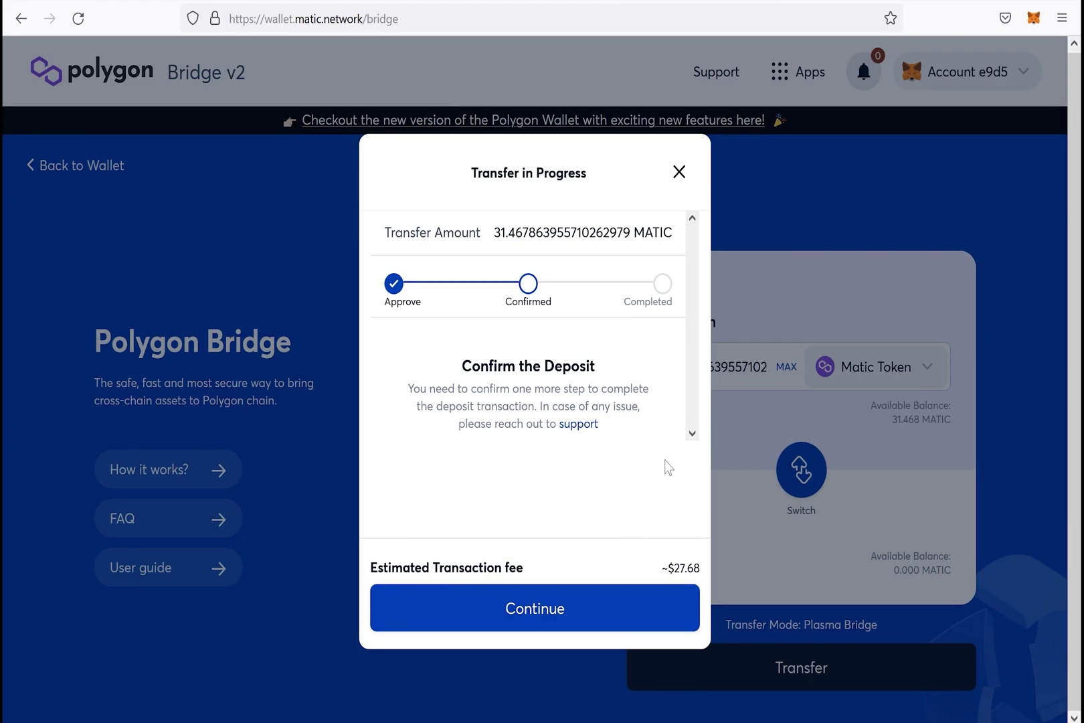
- Confirm the 31.4678 MATIC deposit, check it is pending, and return to wallet balances
click(615, 617)
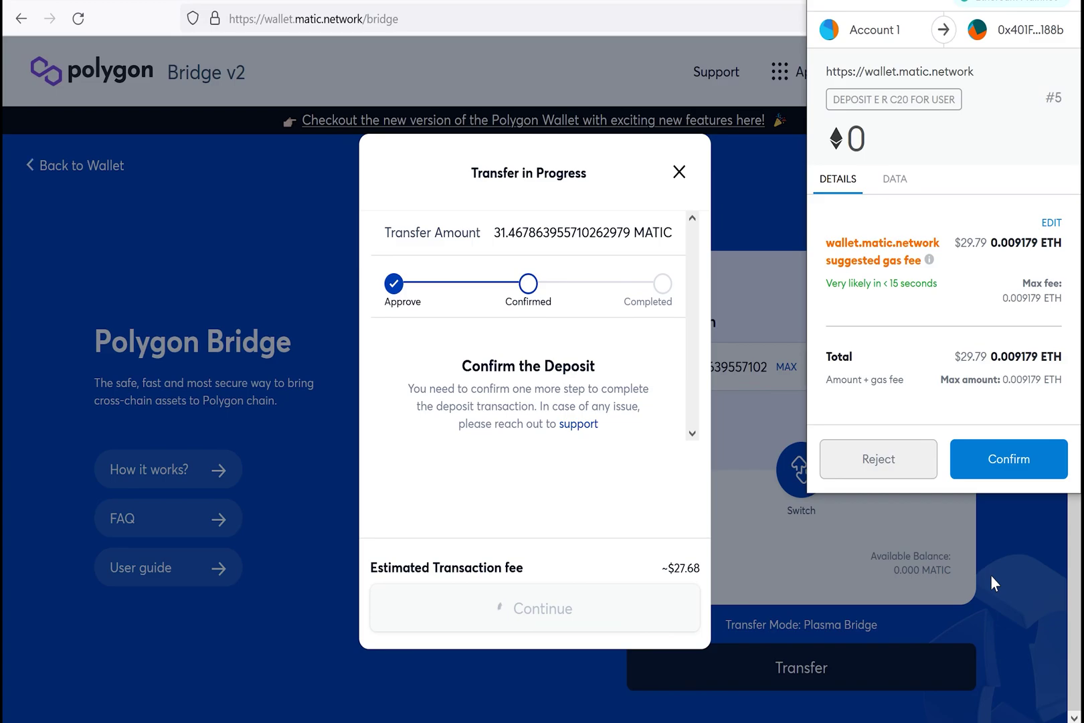
click(1040, 459)
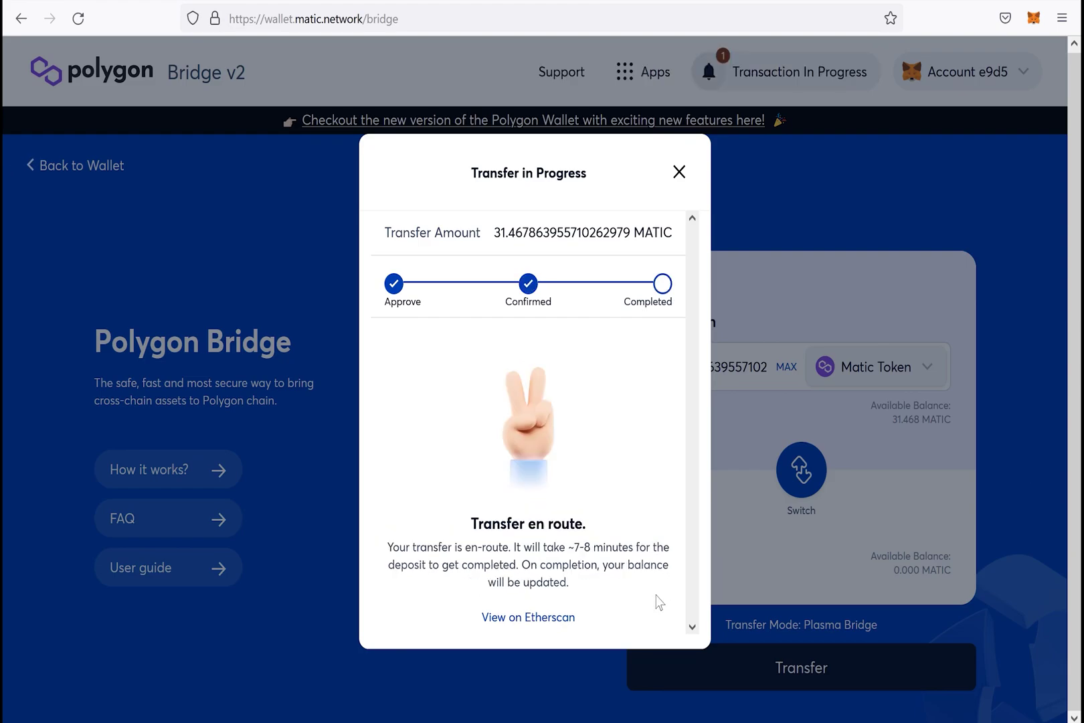
click(679, 172)
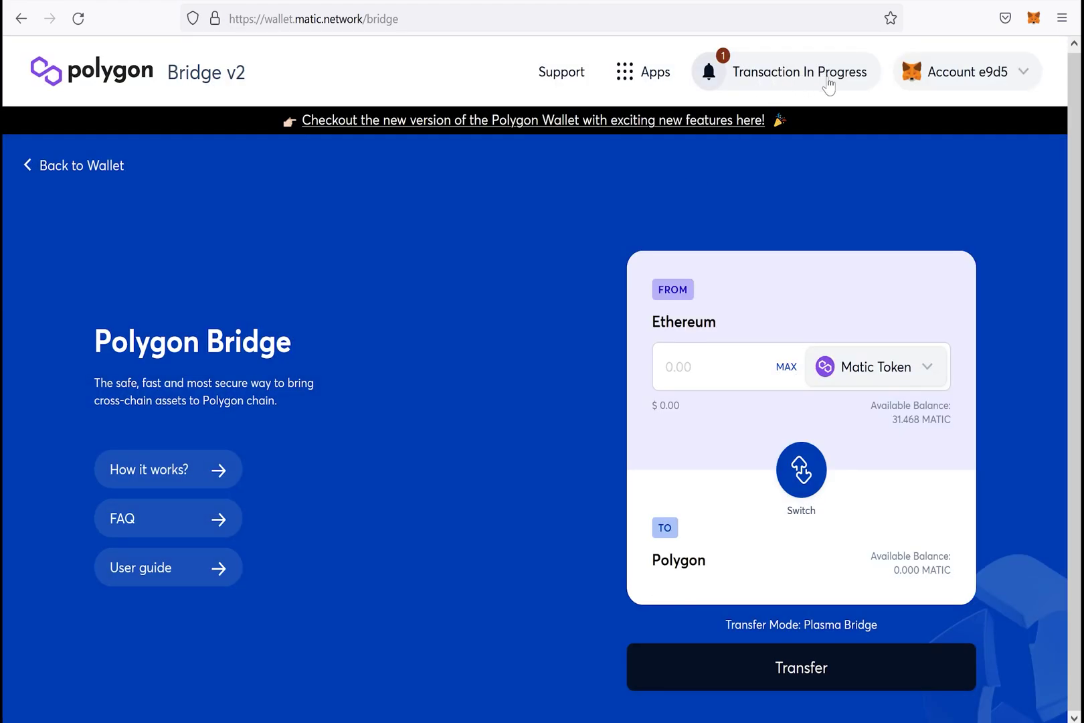
click(826, 79)
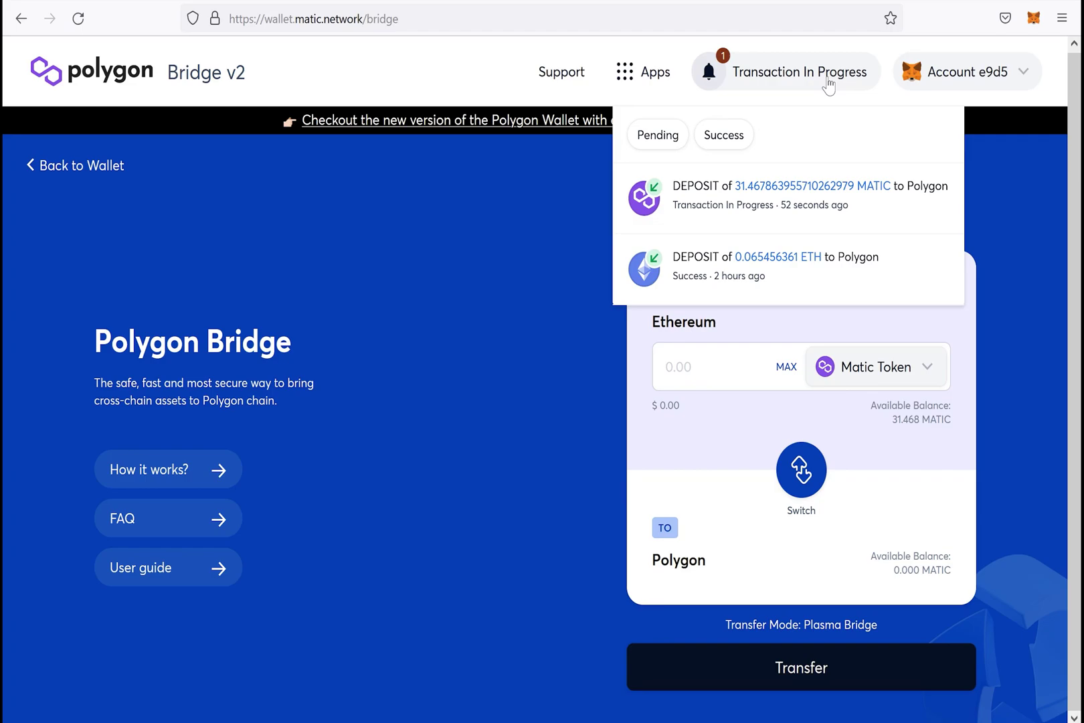
click(239, 79)
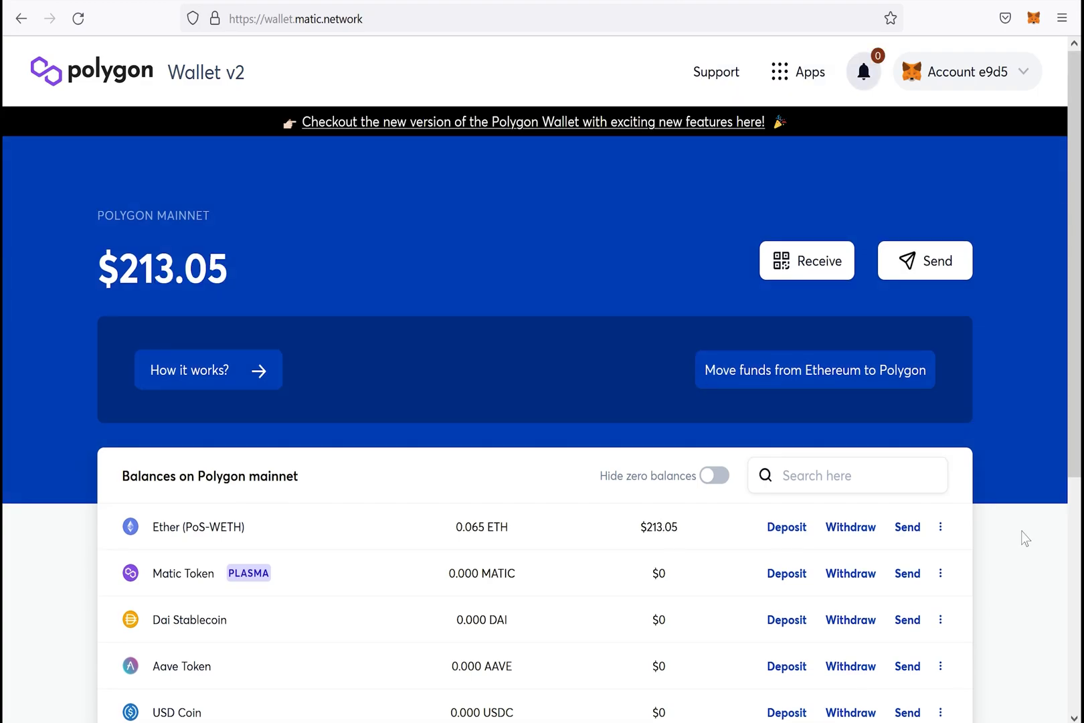
scroll(1021, 538, down, 2)
- Check the deposit status and reload to show 31.468 MATIC worth $40.91
click(858, 95)
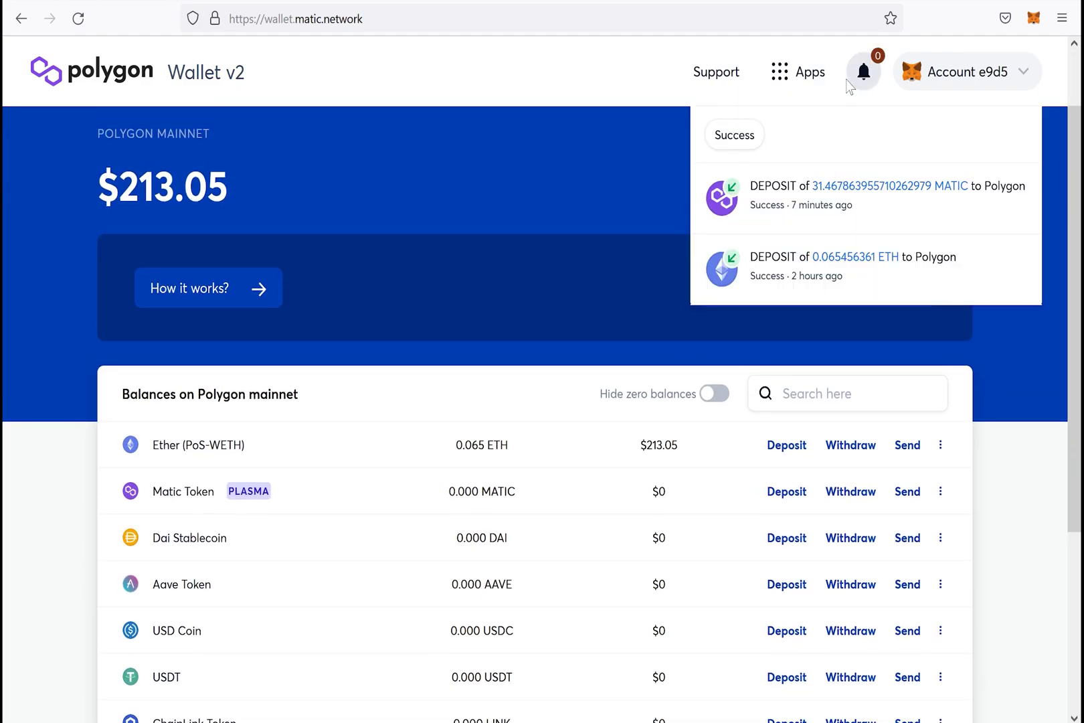
click(855, 93)
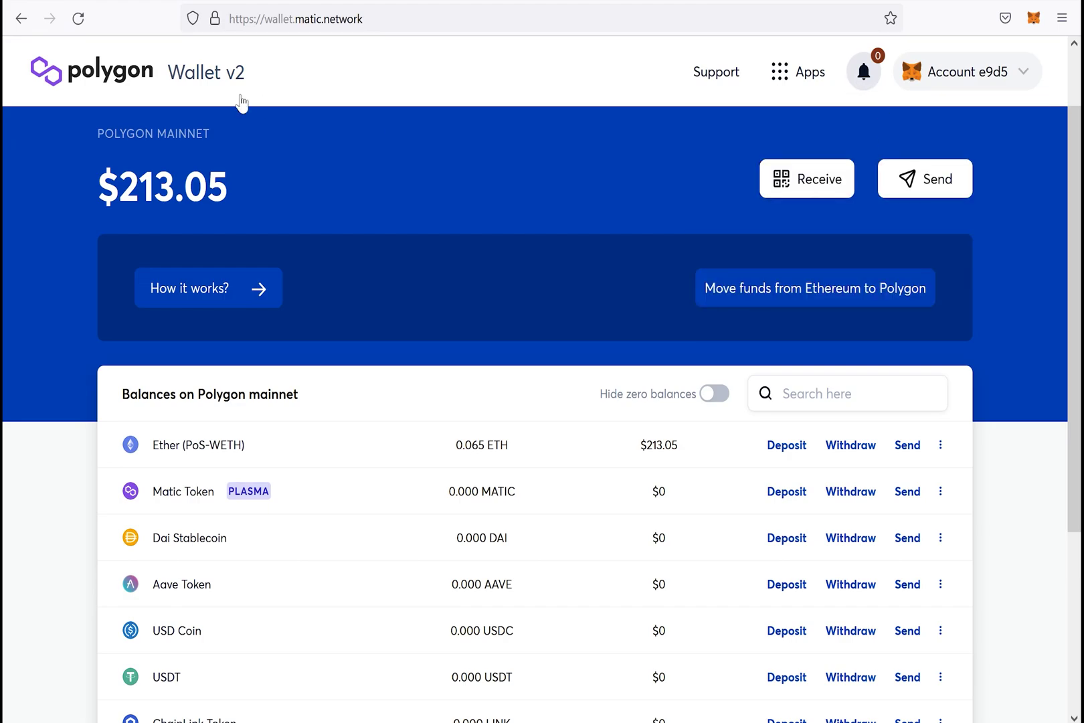
click(78, 19)
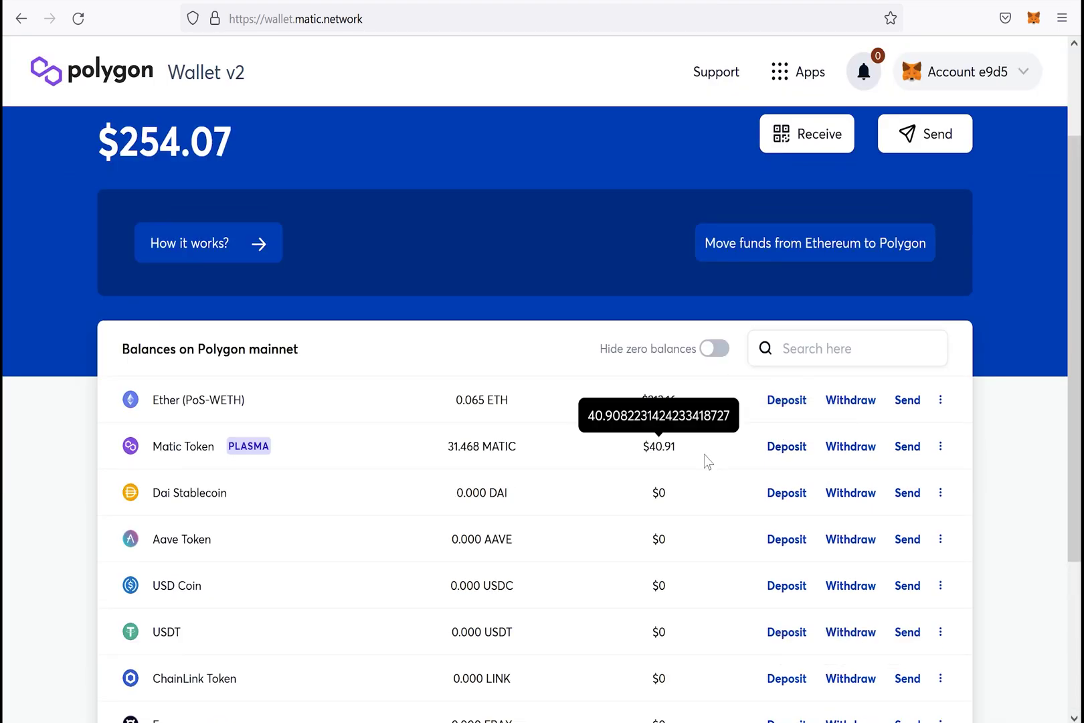
drag(682, 450, 645, 448)
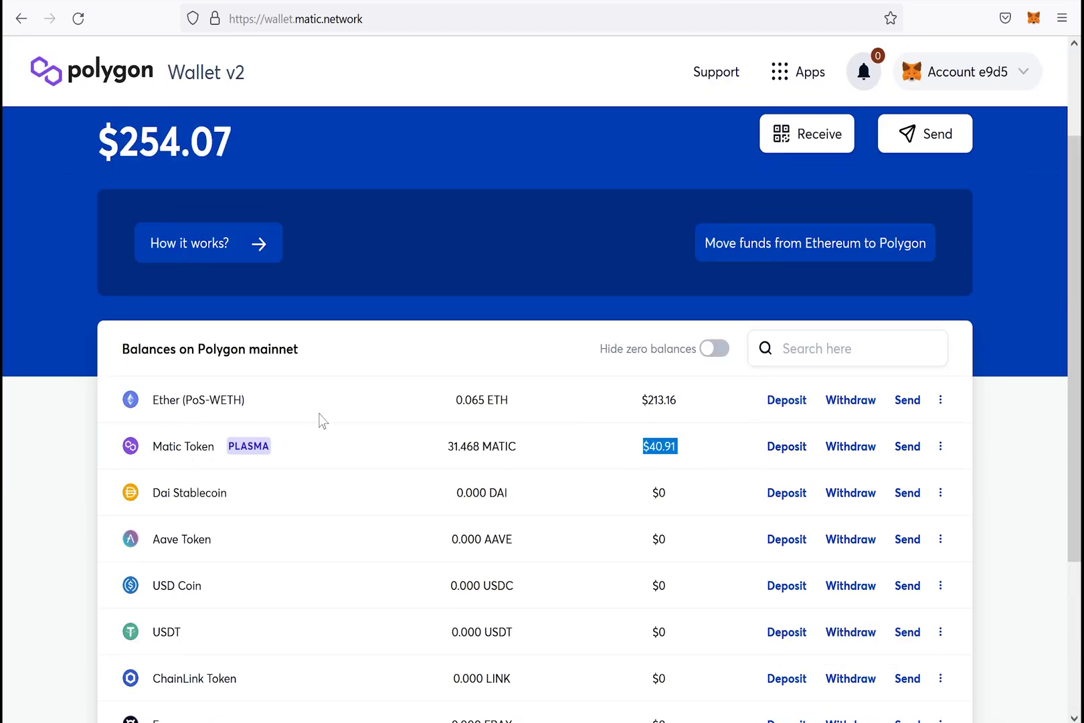
click(1010, 445)
scroll(1015, 461, up, 2)
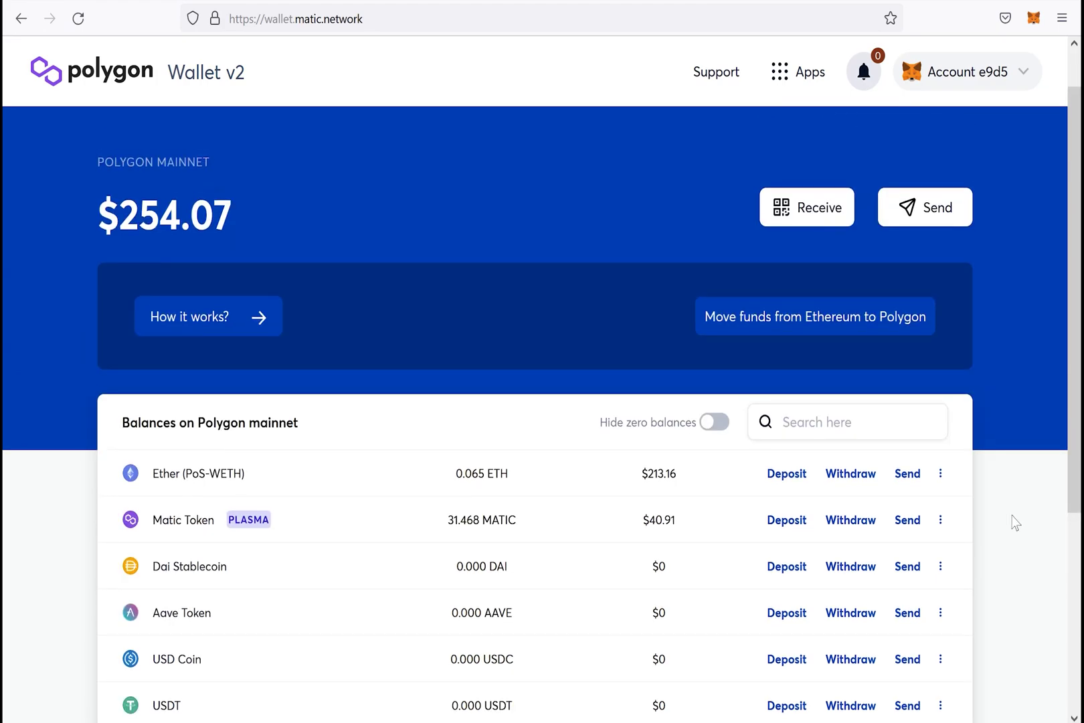